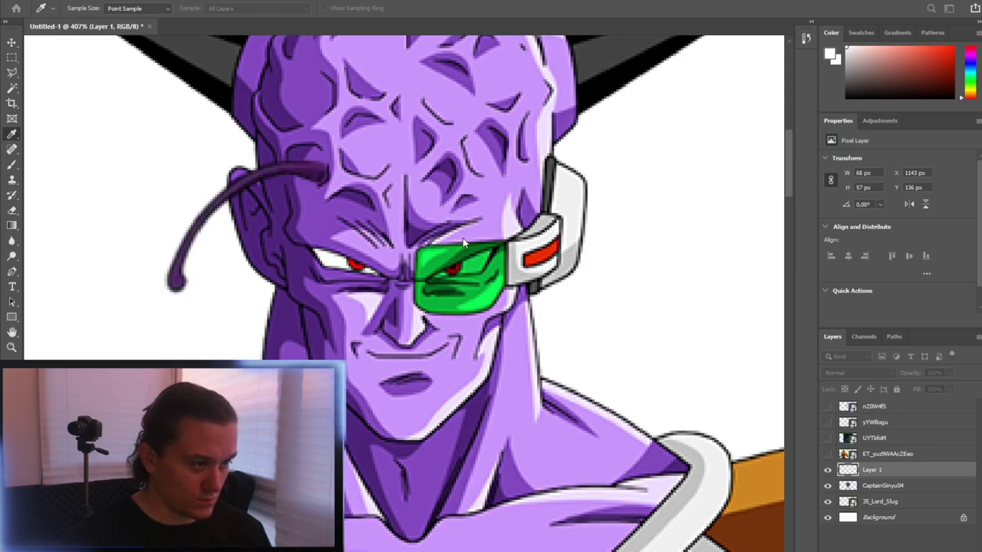
Step: Duplicate the purple antenna and flip the copy onto the right side of Ginyu's forehead
key("ctrl+j")
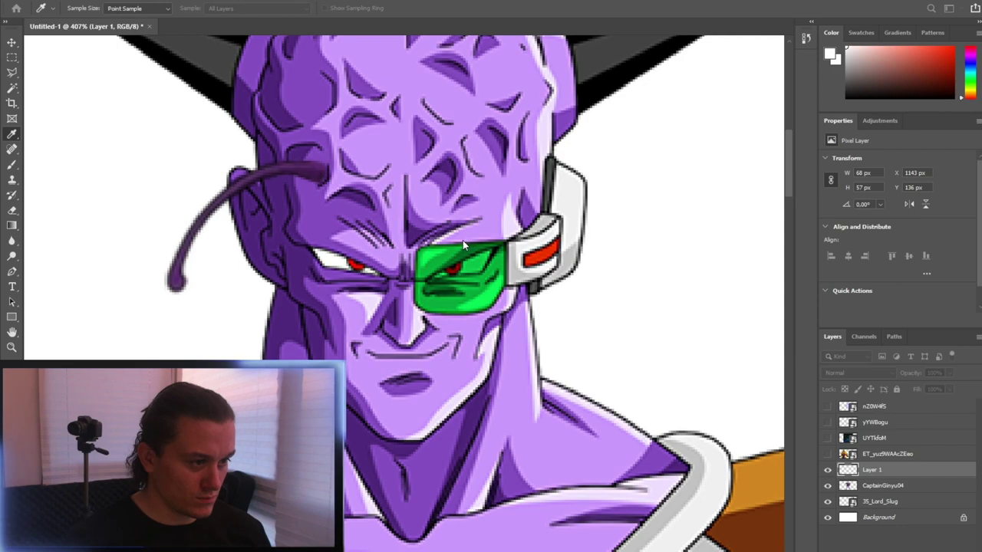
scroll(463, 241, "down", 3)
scroll(383, 230, "up", 1)
key("ctrl+t")
scroll(310, 186, "up", 3)
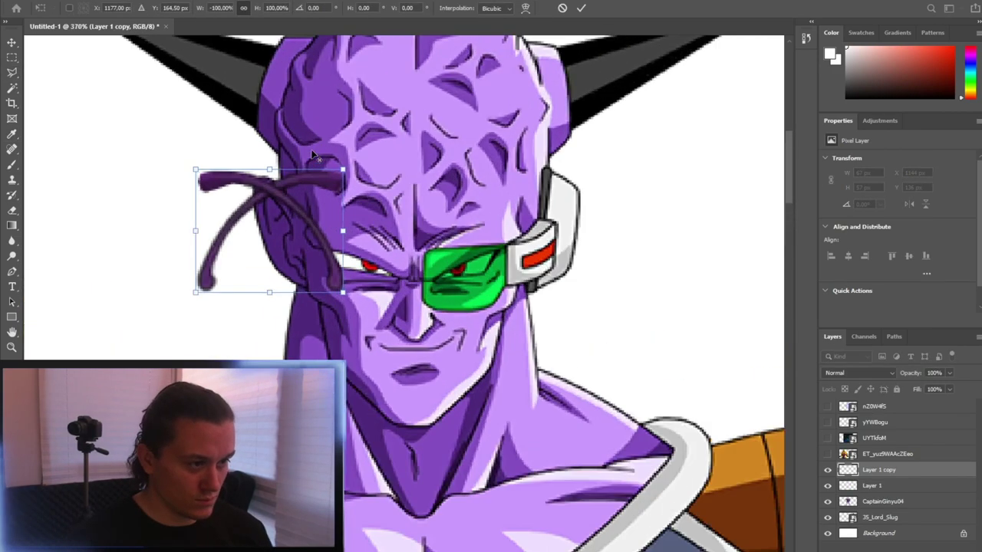
key("Return")
Step: Deselect, then fine-tune the right antenna's placement with another free transform
key("l")
key("ctrl+d")
left_click_drag(549, 189, 482, 166)
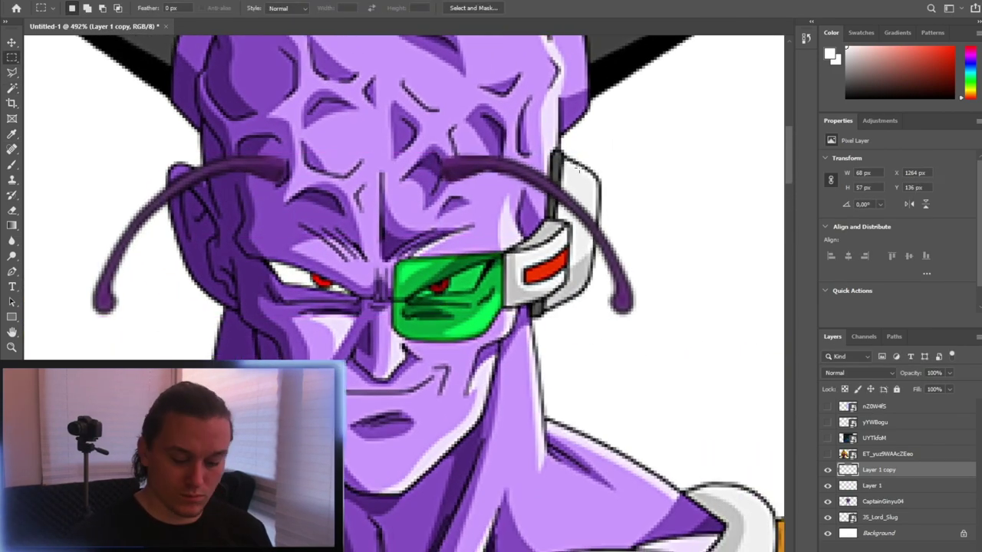
key("i")
scroll(336, 286, "down", 3)
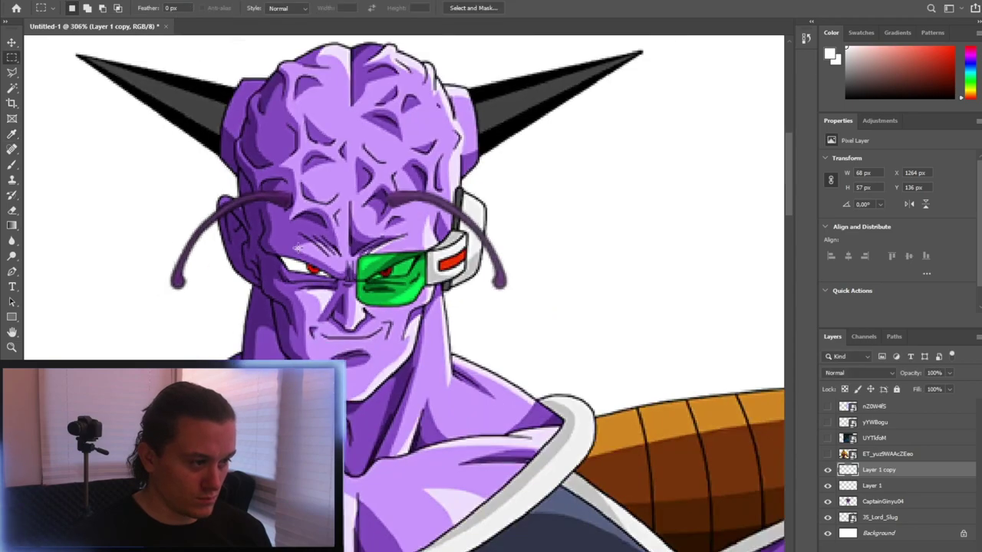
scroll(336, 286, "down", 2)
scroll(336, 286, "down", 1)
key("ctrl+t")
key("Return")
key("m")
scroll(336, 287, "down", 2)
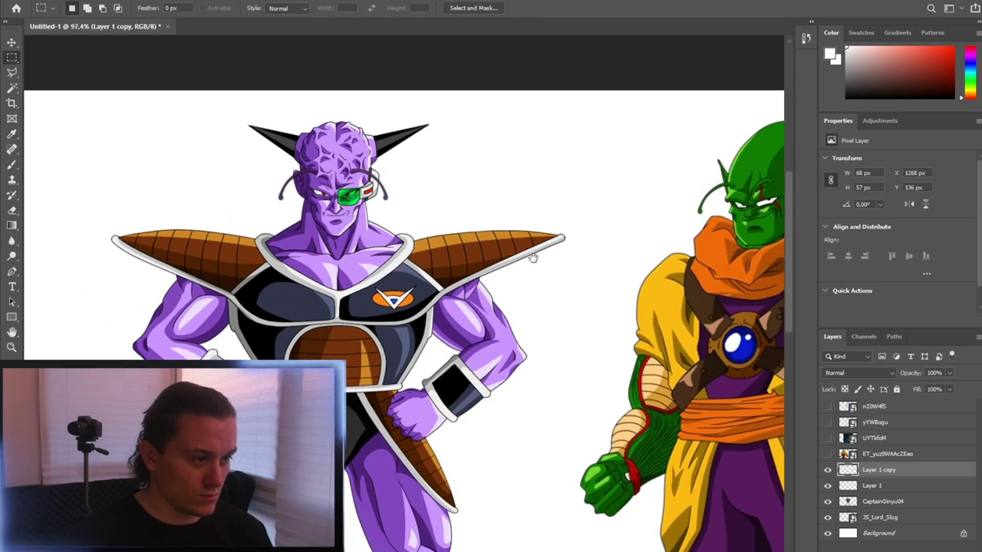
scroll(401, 213, "up", 2)
scroll(401, 212, "up", 2)
scroll(401, 212, "up", 2)
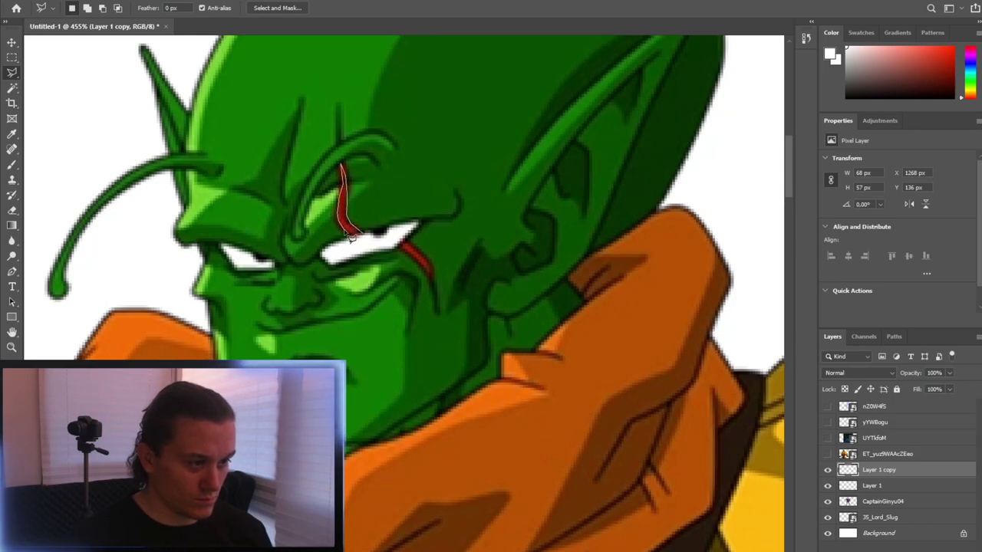
Step: Copy Slug's red scar to its own layer and place it over Ginyu's left eye
left_click(882, 501)
key("ctrl+j")
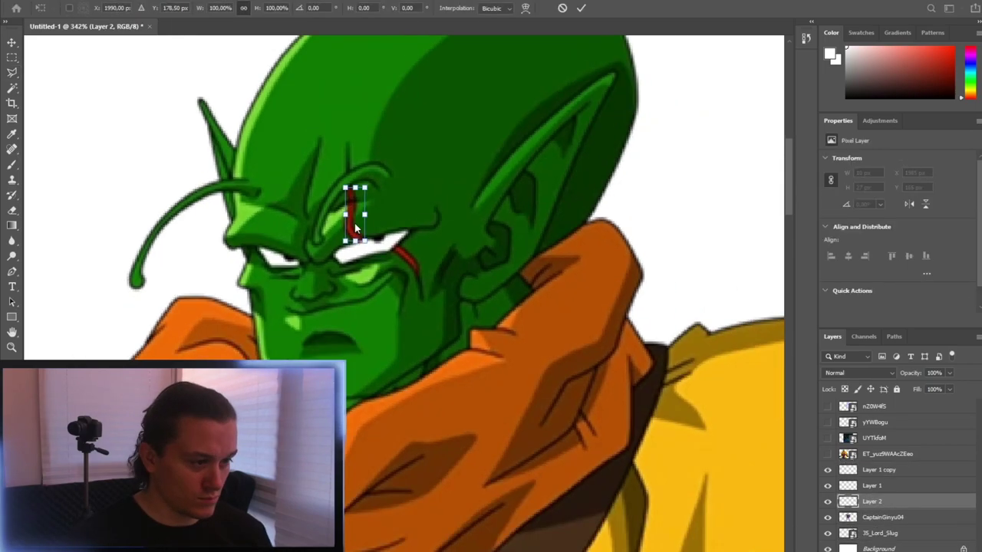
scroll(430, 231, "down", 3)
key("ctrl+t")
left_click_drag(21, 251, 682, 342)
key("Return")
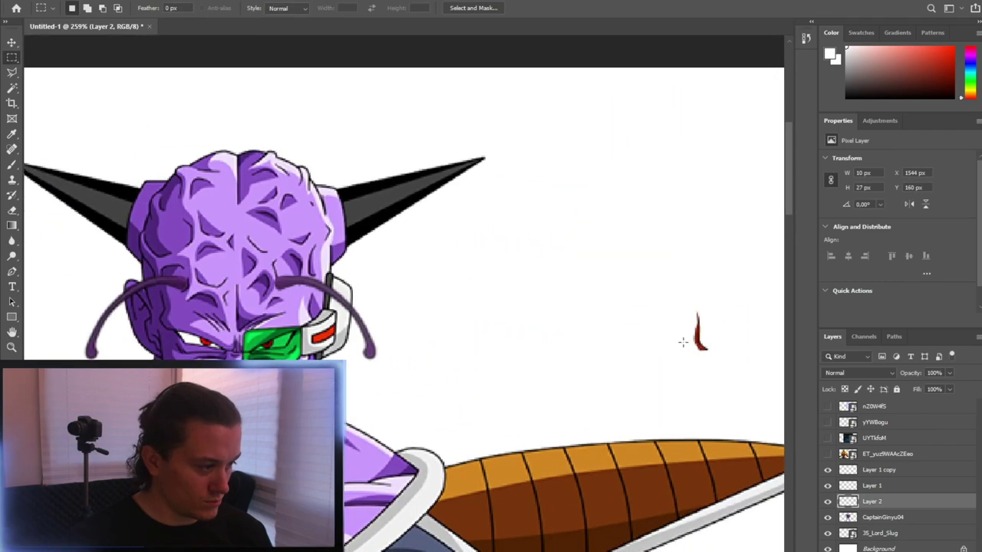
scroll(269, 306, "up", 4)
key("Return")
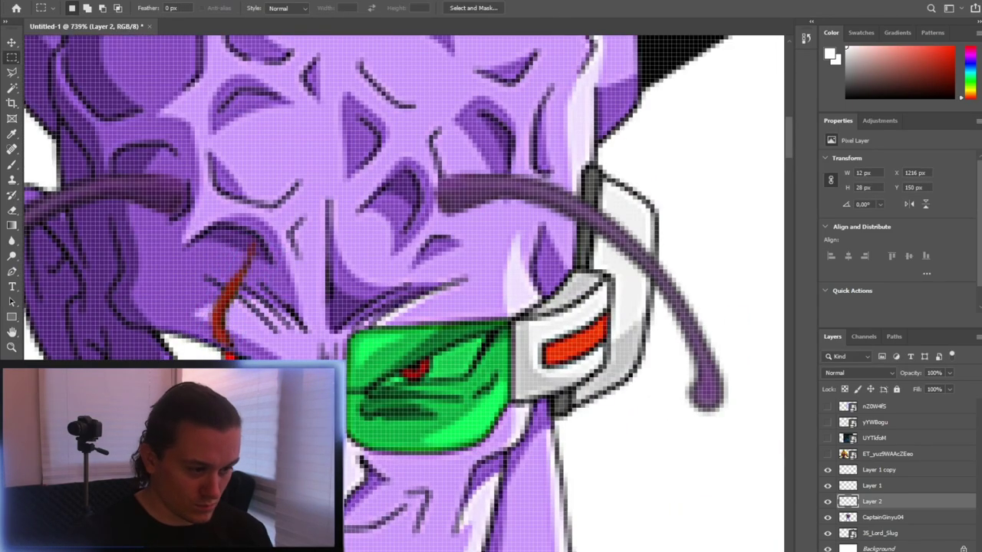
scroll(231, 307, "down", 4)
Step: Duplicate and rotate the scar for a second mark, trimming it with the Eraser
key("ctrl+alt+t")
scroll(211, 376, "up", 1)
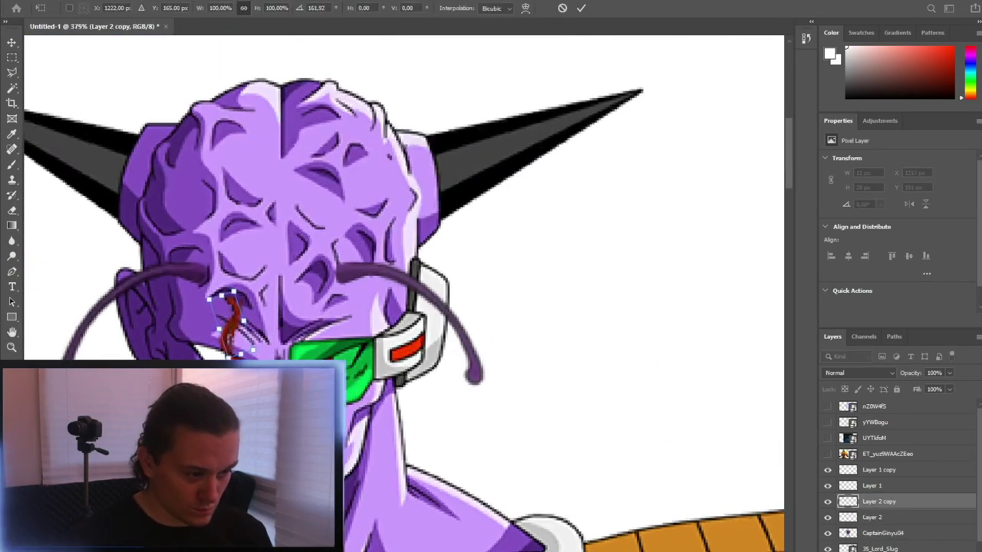
scroll(211, 376, "up", 2)
scroll(211, 376, "up", 1)
scroll(223, 383, "up", 1)
key("Return")
key("e")
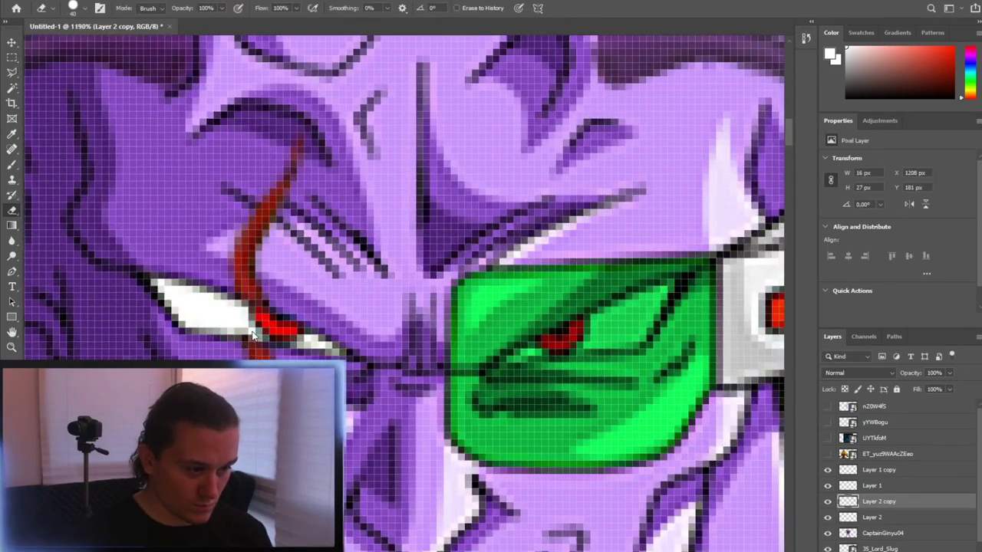
key("m")
scroll(253, 326, "down", 5)
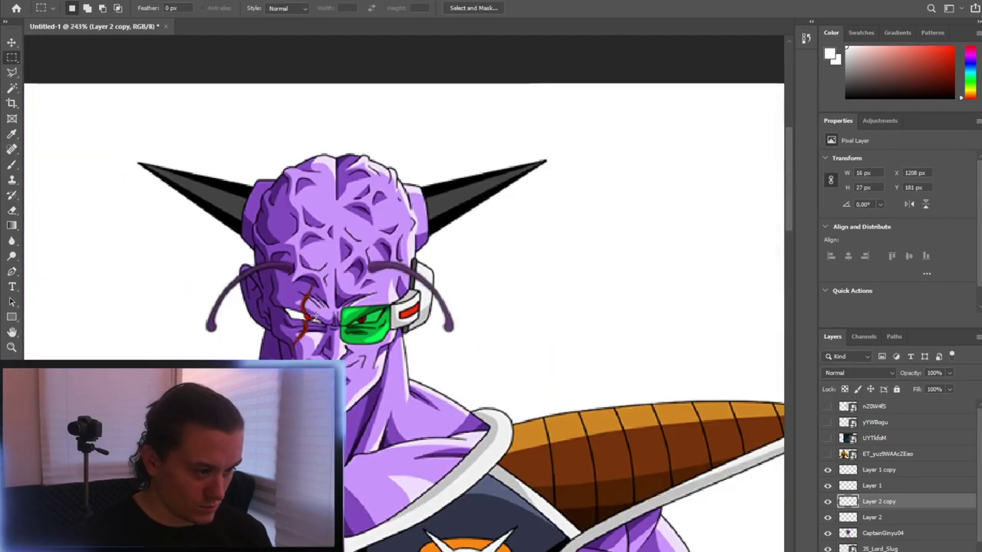
scroll(246, 315, "down", 1)
scroll(245, 314, "up", 1)
Step: Unhide and select the larger Slug image layer ET_yuz9WAAcZEeo
mouse_move(253, 498)
left_mouse_down()
mouse_move(238, 305)
mouse_move(333, 285)
mouse_move(601, 340)
mouse_move(752, 294)
left_mouse_up()
scroll(238, 305, "down", 1)
scroll(485, 305, "left", 3)
scroll(485, 305, "down", 2)
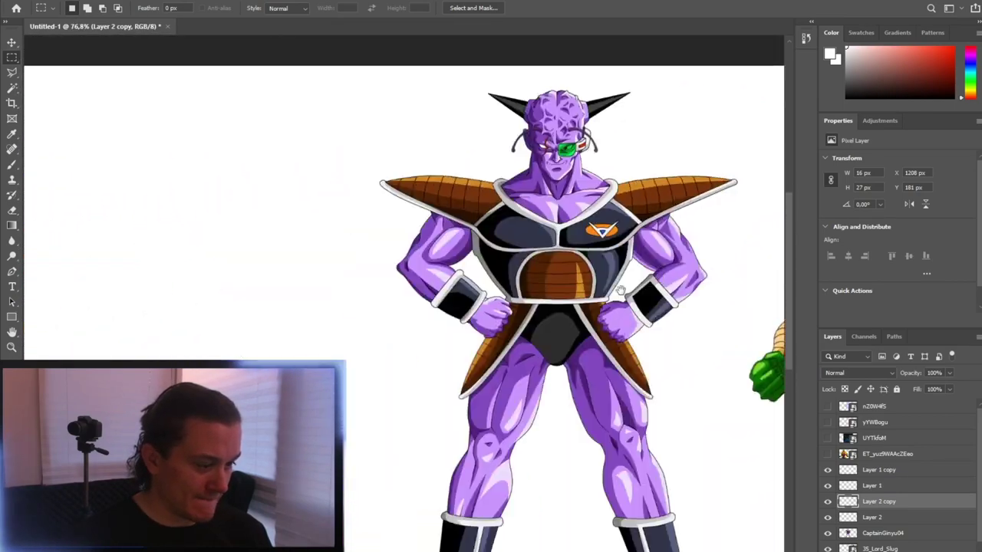
left_click_drag(486, 305, 522, 307)
left_click_drag(767, 330, 334, 320)
scroll(334, 321, "up", 4)
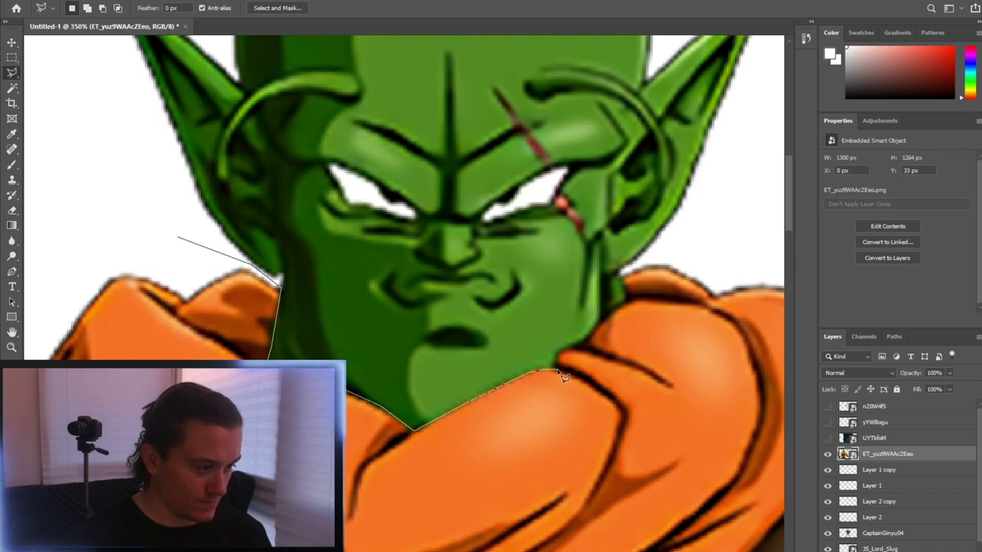
Step: Convert the Slug image to editable pixels and delete the selected head
scroll(637, 308, "down", 5)
scroll(326, 148, "up", 2)
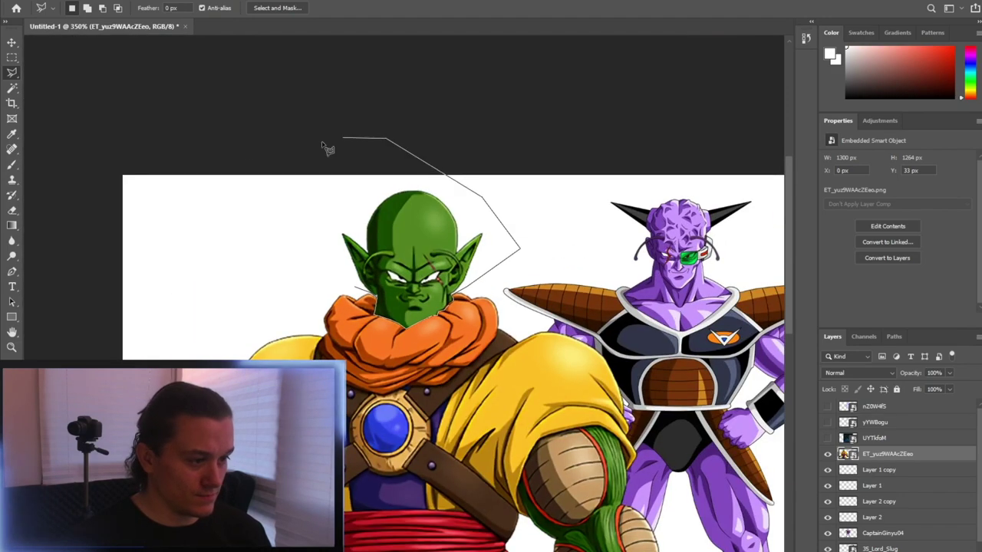
left_click(879, 261)
key("Delete")
Step: Trace a Pen path along the red sash and cape, then turn it into a selection
key("p")
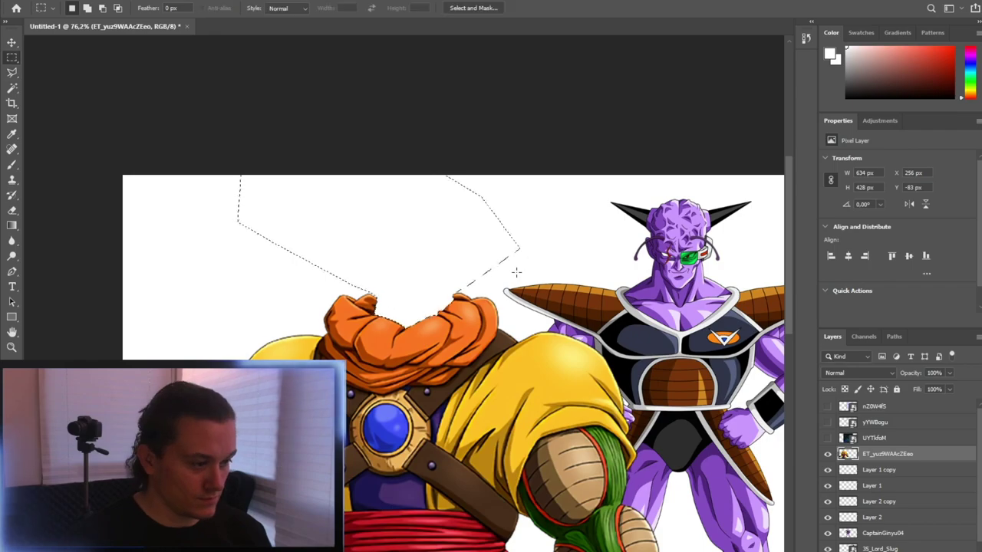
scroll(409, 286, "up", 2)
scroll(408, 286, "up", 2)
scroll(89, 265, "up", 3)
left_click(60, 276)
left_click(102, 272)
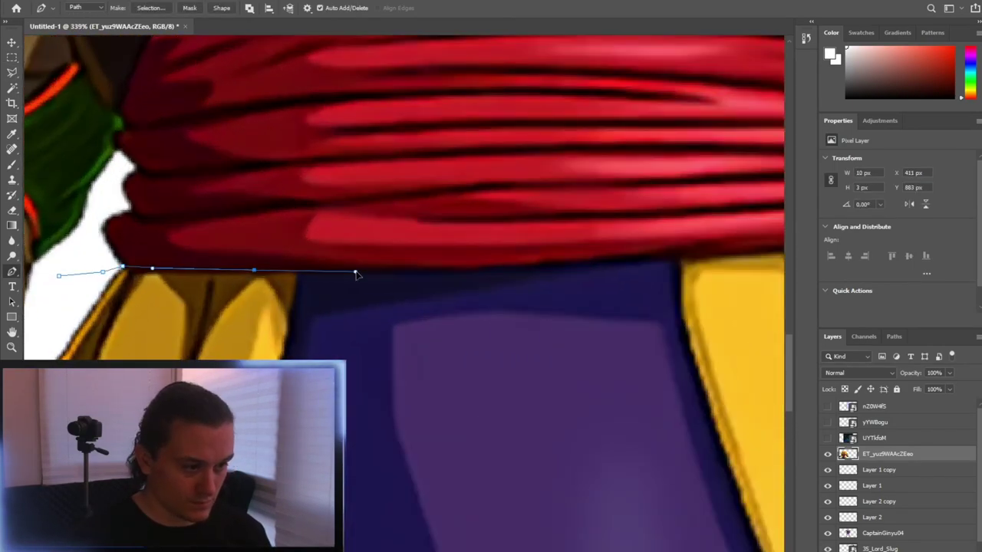
scroll(415, 284, "right", 5)
scroll(694, 274, "down", 5)
scroll(537, 254, "down", 3)
left_click(388, 201)
left_click_drag(426, 244, 458, 270)
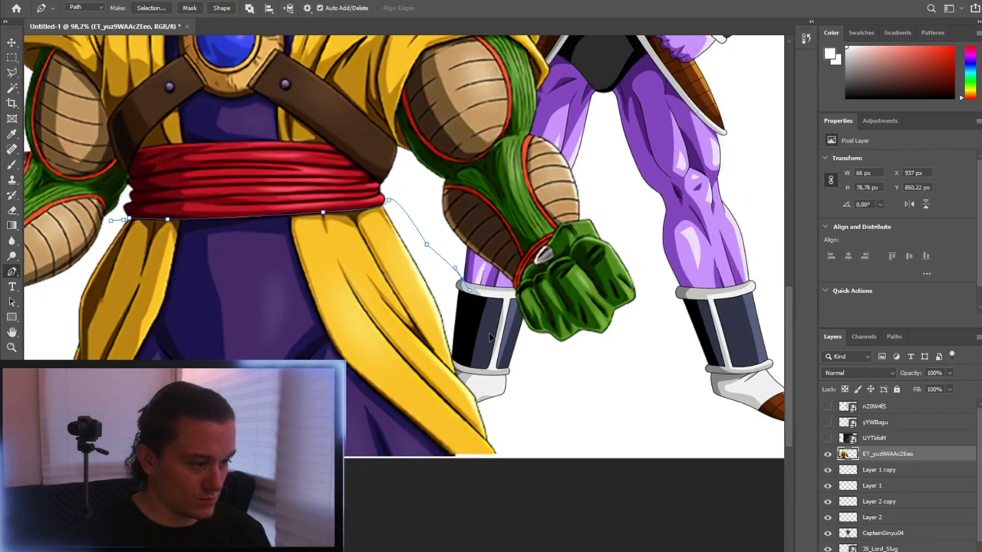
key("ctrl+Return")
key("ctrl+0")
Step: Shrink Slug's headless torso and move it over Ginyu's body
key("ctrl+t")
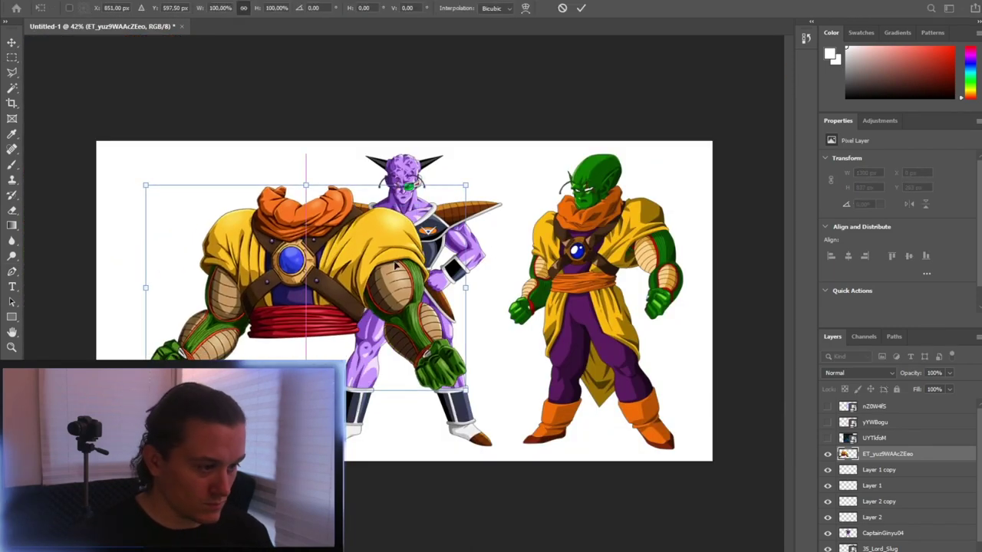
left_click_drag(312, 190, 452, 253)
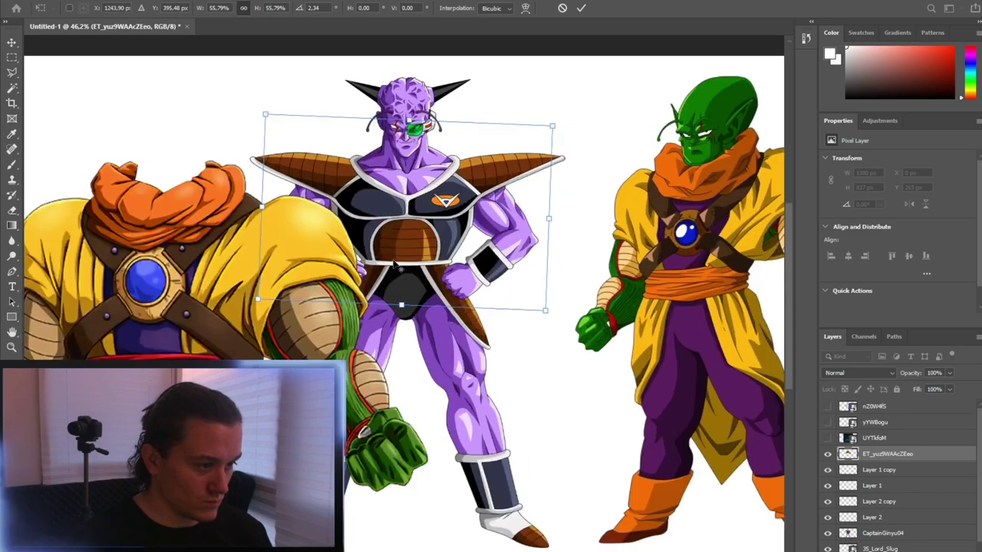
scroll(414, 244, "up", 4)
scroll(407, 246, "up", 3)
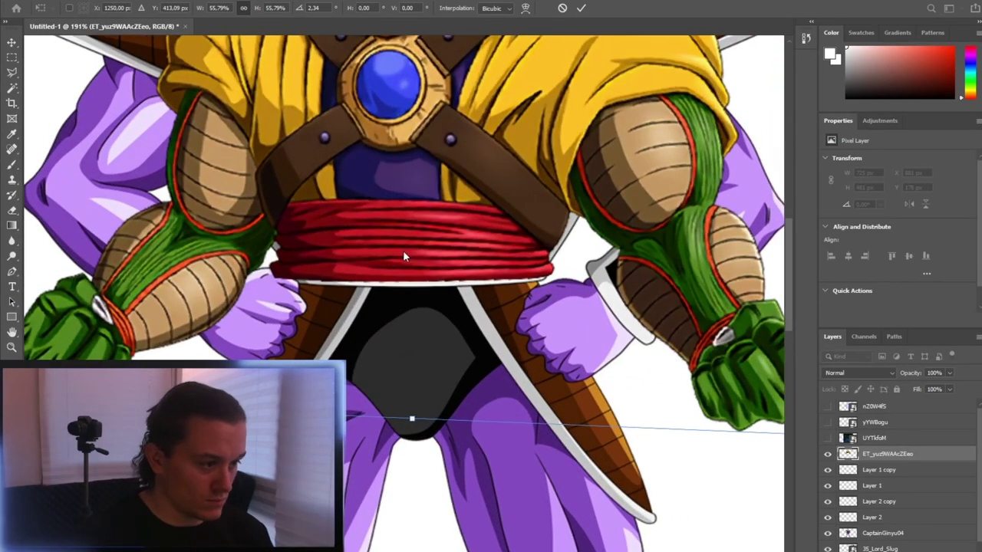
scroll(392, 239, "down", 2)
scroll(432, 256, "down", 1)
scroll(307, 257, "down", 2)
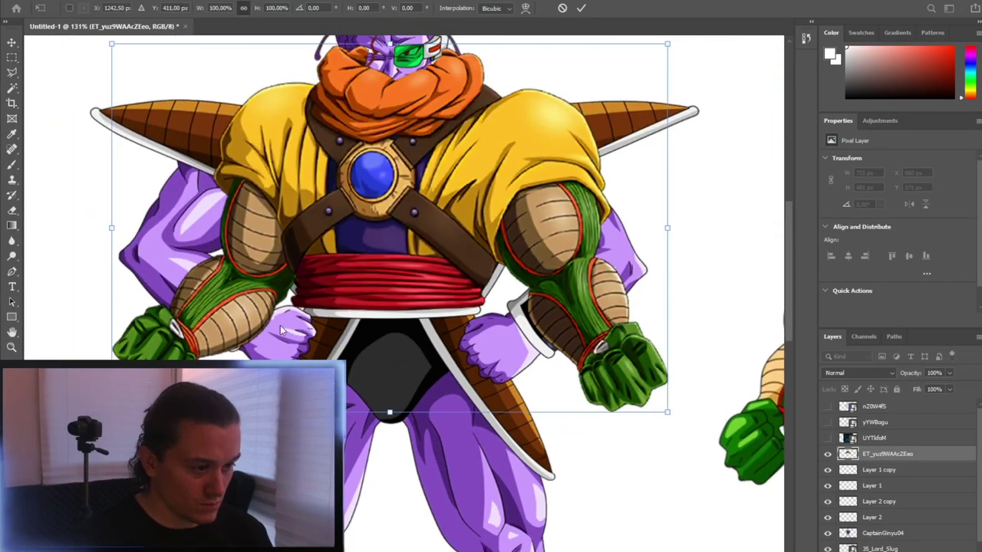
scroll(223, 256, "down", 1)
scroll(184, 231, "up", 3)
Step: Narrow the outfit to about 98% width and tilt it slightly to match the body
left_click_drag(132, 244, 142, 245)
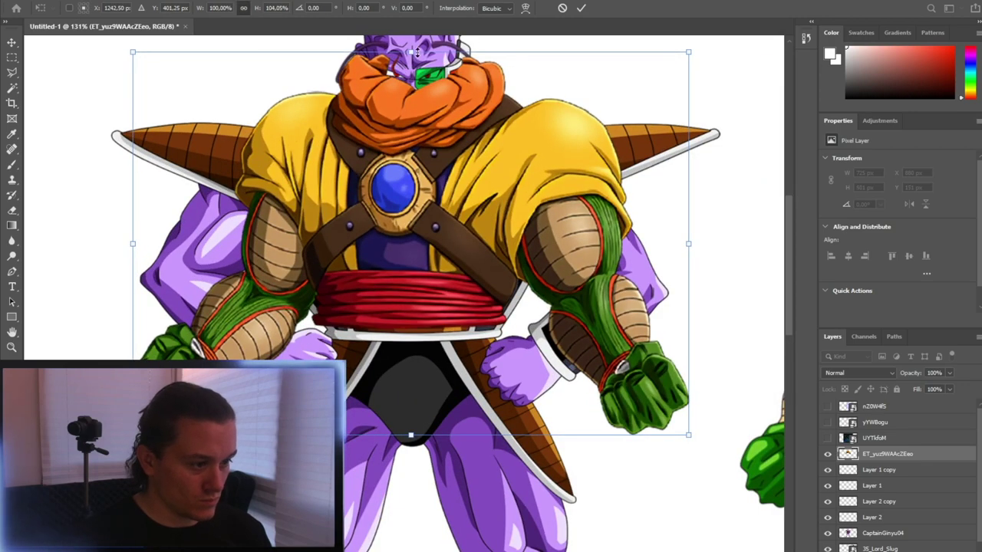
left_click_drag(445, 498, 454, 504)
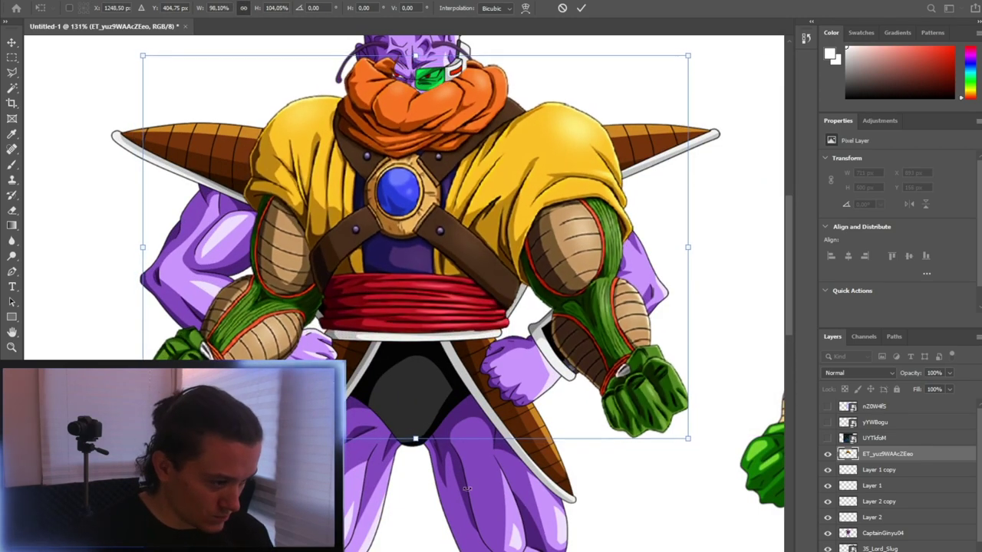
scroll(454, 504, "down", 2)
key("Return")
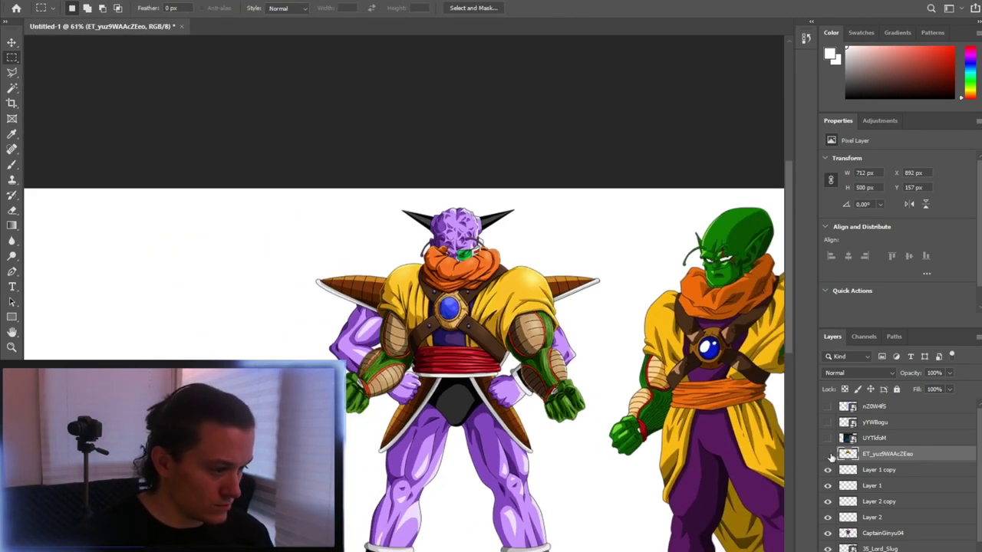
Step: Hide the outfit and delete Layer 1, Layer 2 copy, Layer 2 and CaptainGinyu04
left_click(828, 454)
key("ctrl+minus")
left_click(869, 518)
left_click(866, 486, "shift")
key("Delete")
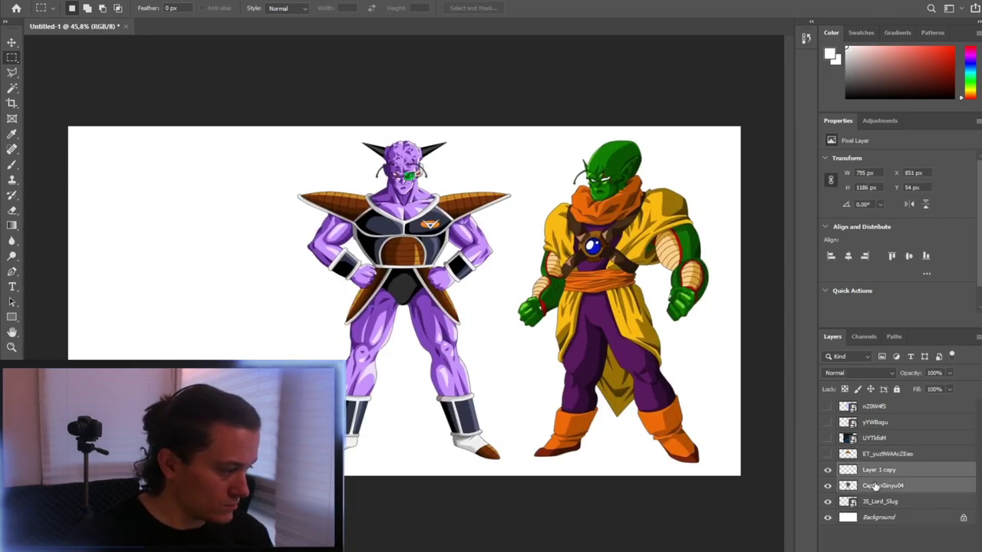
left_click(875, 485)
key("Delete")
Step: Toggle layer visibility and select the purple Ginyu body layer
left_click(828, 454)
key("ctrl+t")
key("Escape")
left_click_drag(828, 453, 828, 469)
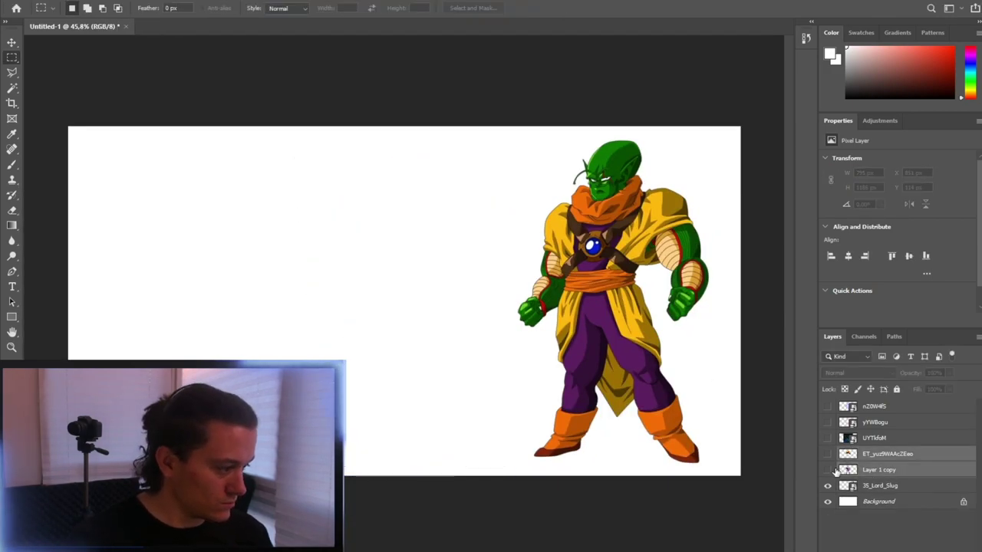
left_click(828, 470)
scroll(343, 175, "up", 5)
Step: Cut Ginyu's head onto its own layer, park it at upper left, and show the outfit
key("l")
scroll(533, 190, "down", 1)
left_click(594, 136)
left_click(594, 74)
left_click(554, 46)
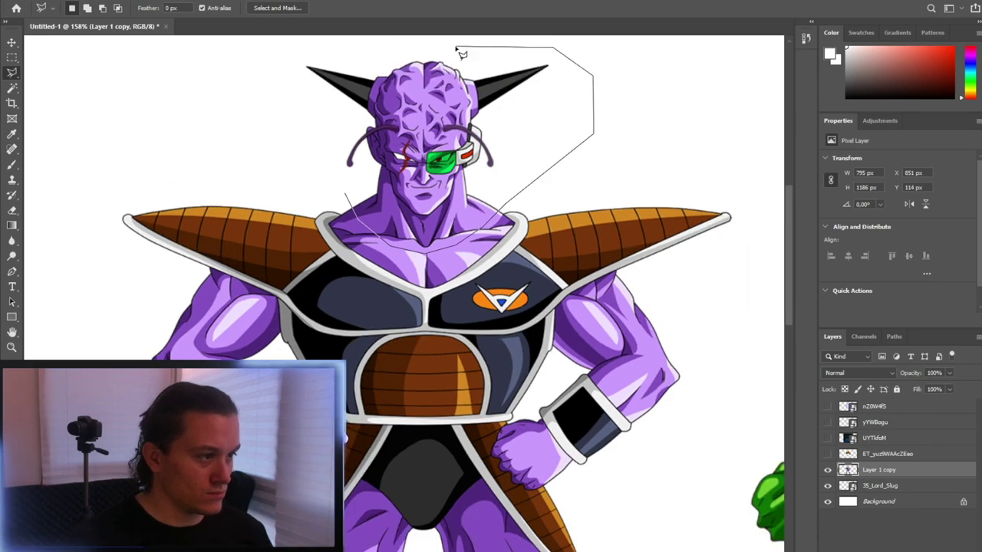
double_click(311, 151)
key("ctrl+x")
key("ctrl+v")
scroll(311, 151, "down", 2)
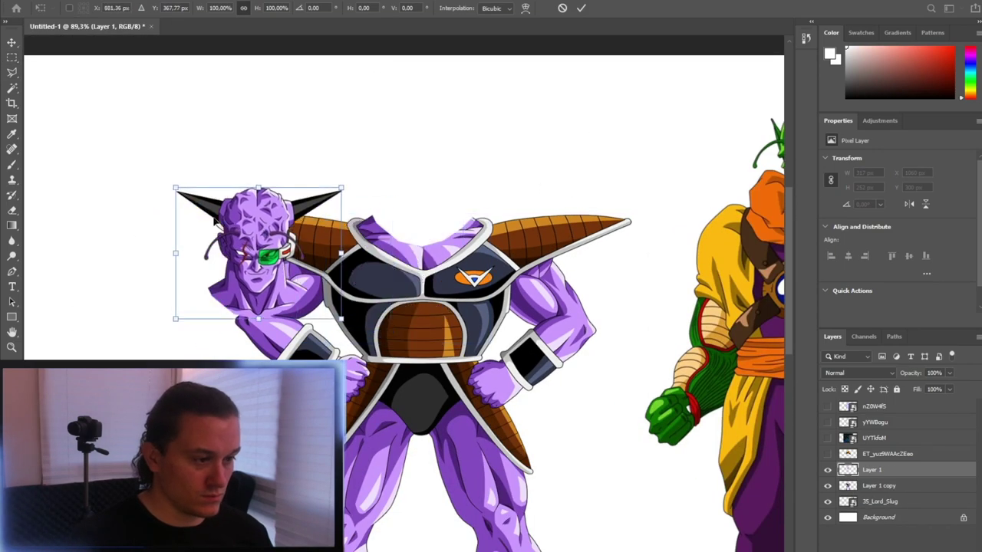
left_click_drag(263, 263, 107, 146)
left_click(828, 453)
left_click(875, 486)
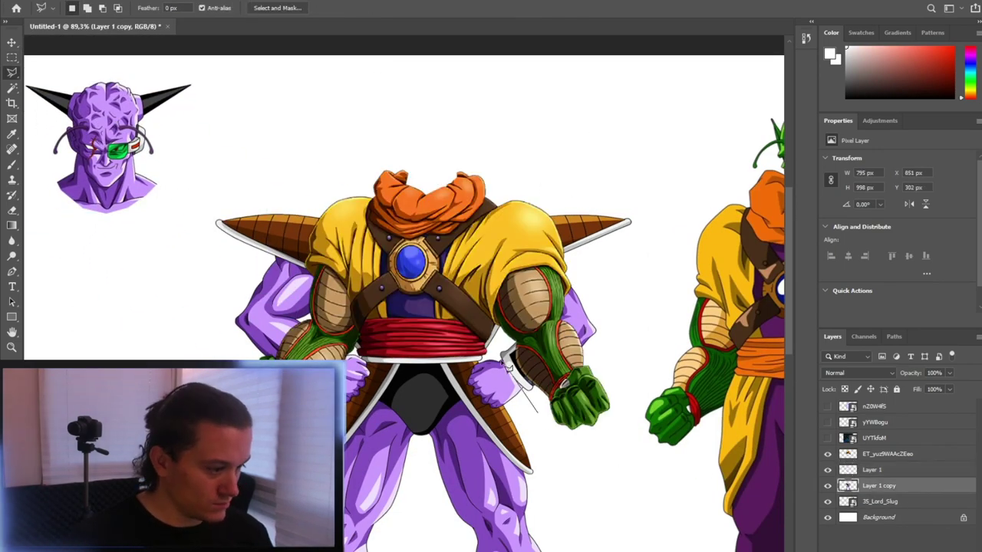
Step: Delete the first purple fist and paint sampled brown over leftover purple on the flap
key("p")
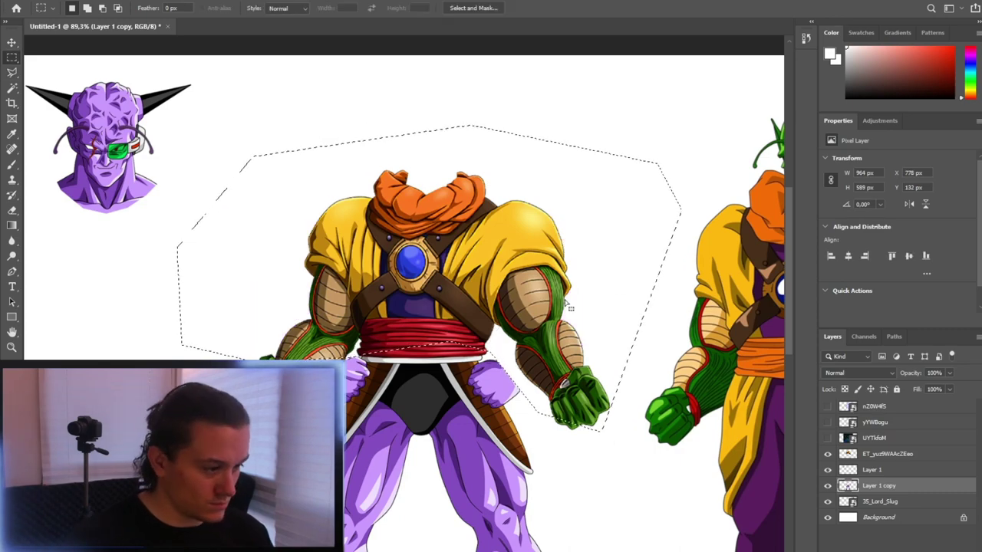
scroll(491, 384, "up", 3)
scroll(449, 296, "up", 2)
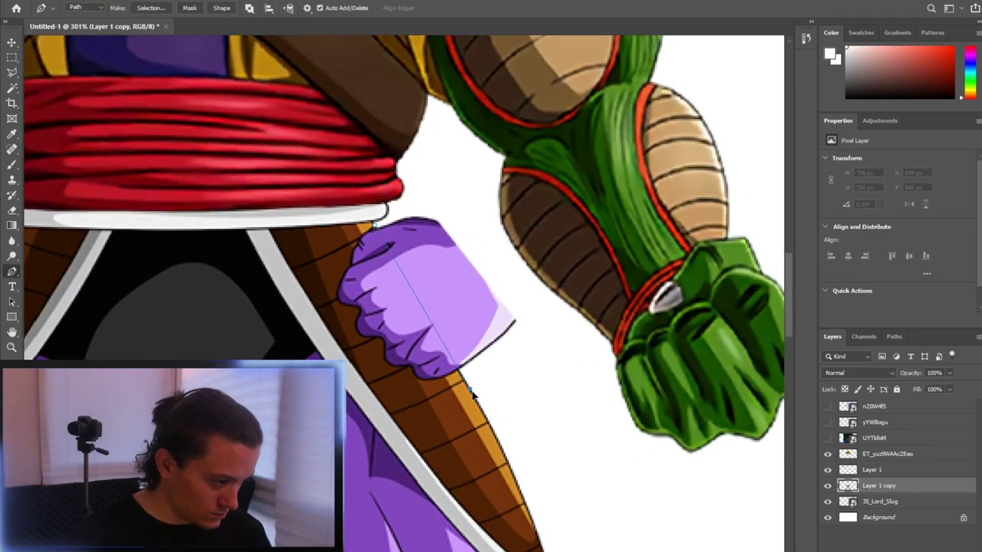
key("Delete")
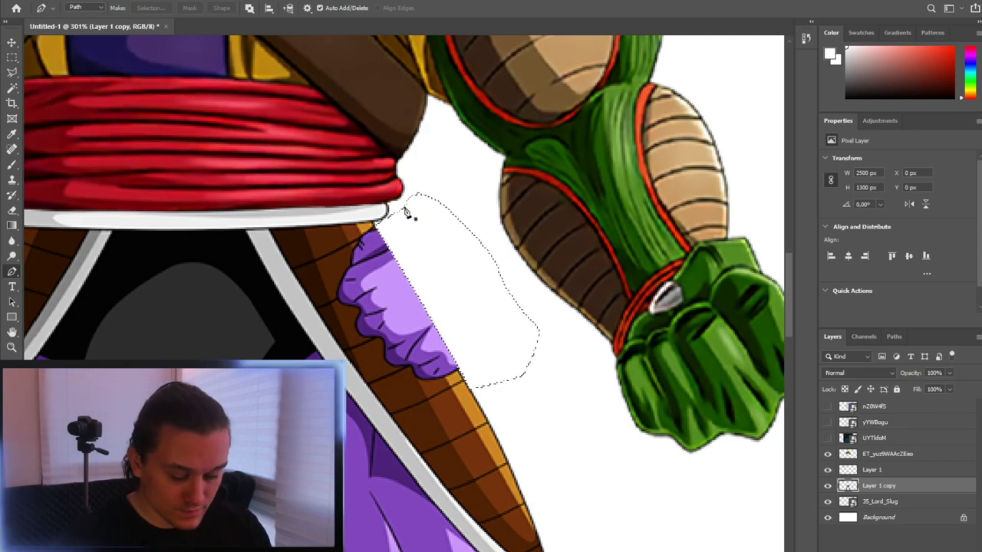
key("b")
left_click(369, 261, "alt")
scroll(362, 270, "up", 2)
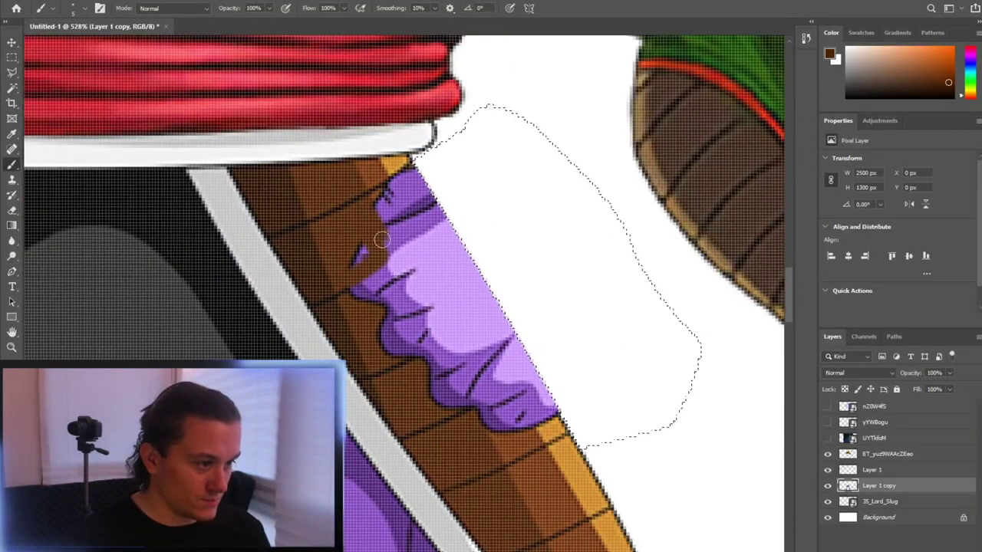
left_click_drag(382, 258, 442, 393)
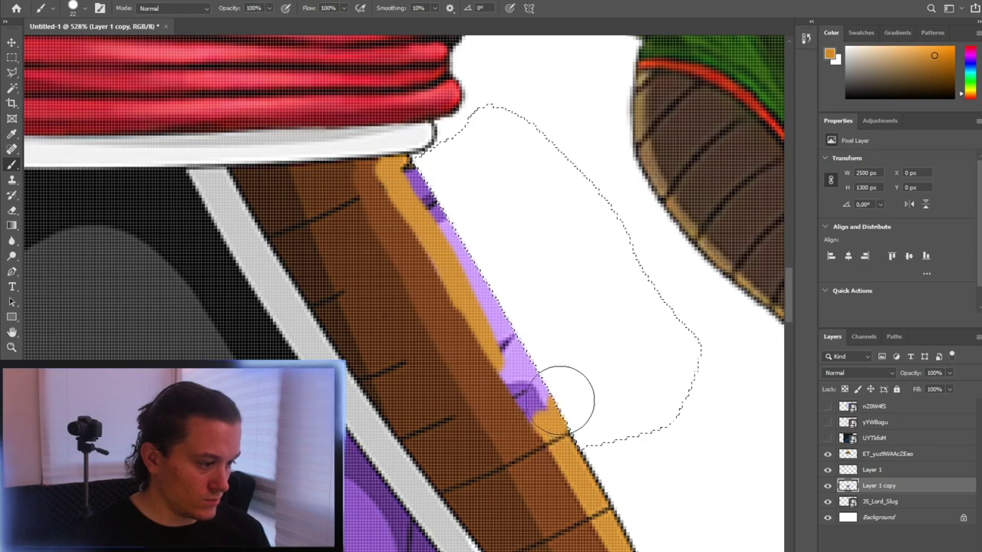
scroll(388, 276, "down", 3)
Step: Outline and delete the fist on the other flap, sampling its dark brown
key("m")
scroll(138, 284, "down", 3)
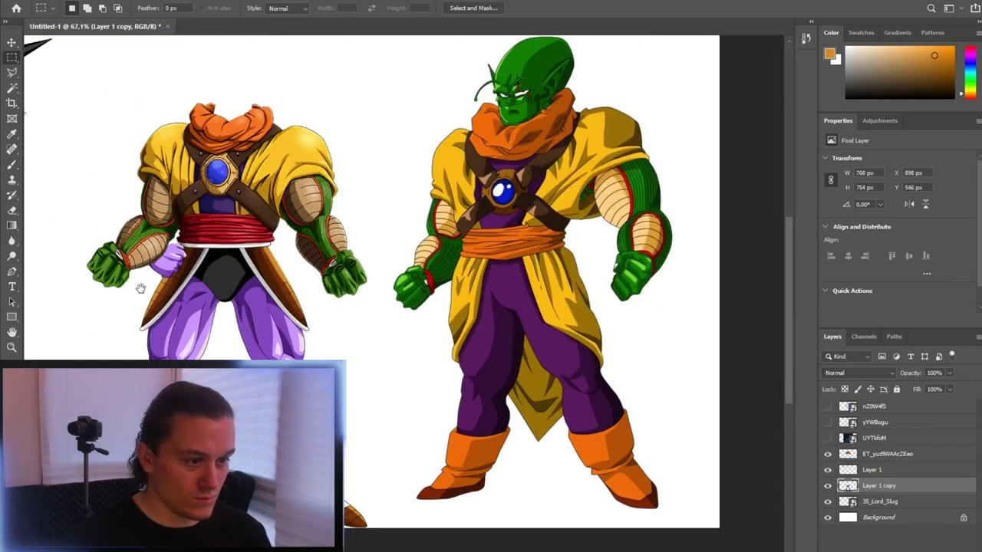
scroll(228, 244, "up", 5)
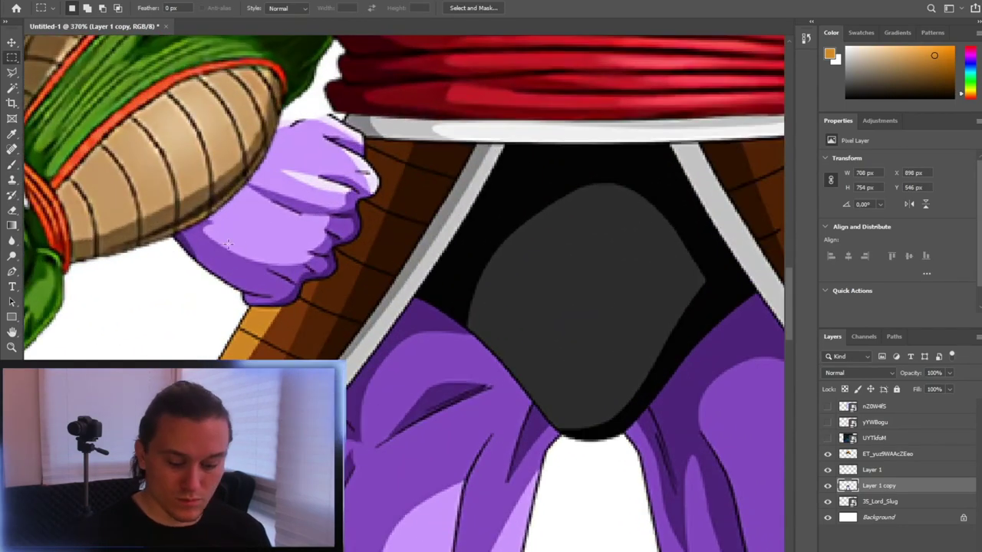
left_click(184, 332)
left_click(118, 127)
left_click(313, 96)
key("Delete")
key("b")
left_click(368, 165, "alt")
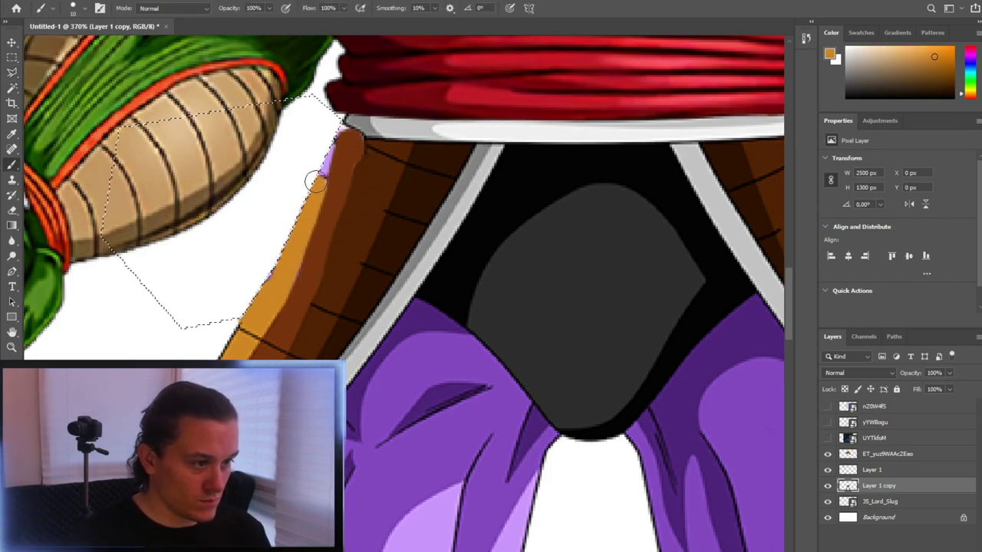
key("m")
scroll(373, 253, "down", 2)
scroll(373, 252, "down", 5)
Step: Move Ginyu's head onto the armored body, nudged down onto the neck above the scarf
left_click(858, 472)
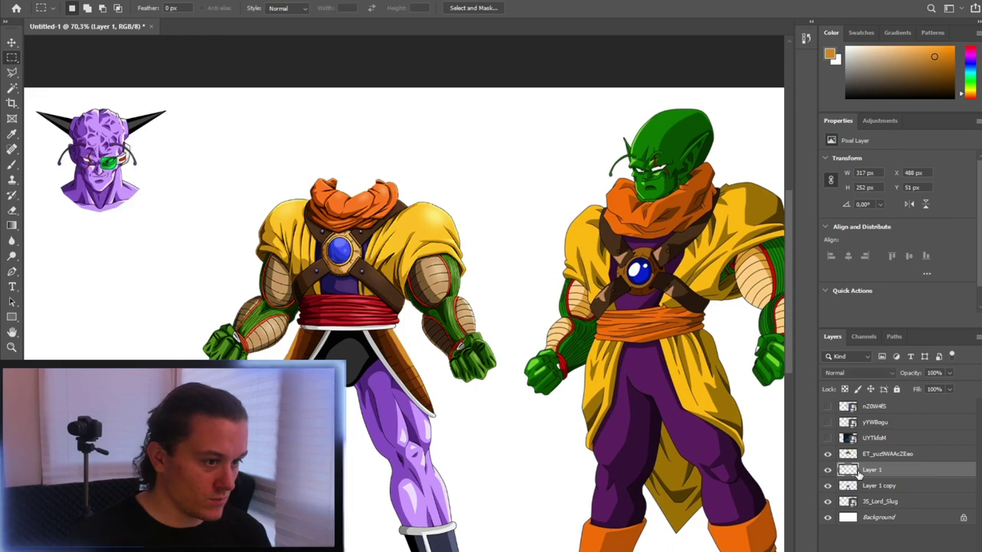
key("ctrl+t")
left_click_drag(100, 157, 349, 146)
scroll(384, 192, "down", 3)
scroll(413, 184, "up", 2)
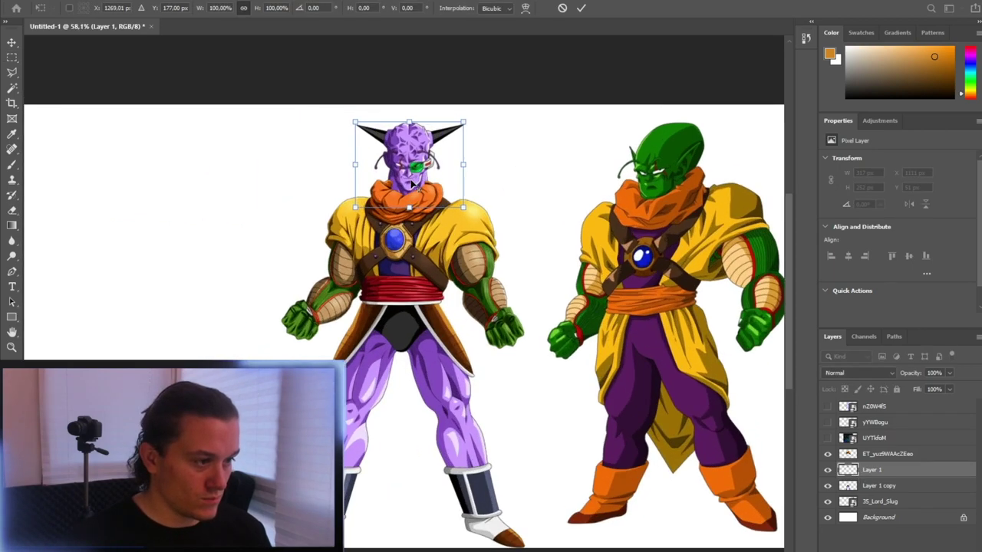
scroll(412, 184, "up", 2)
scroll(413, 184, "up", 2)
left_click_drag(319, 173, 305, 192)
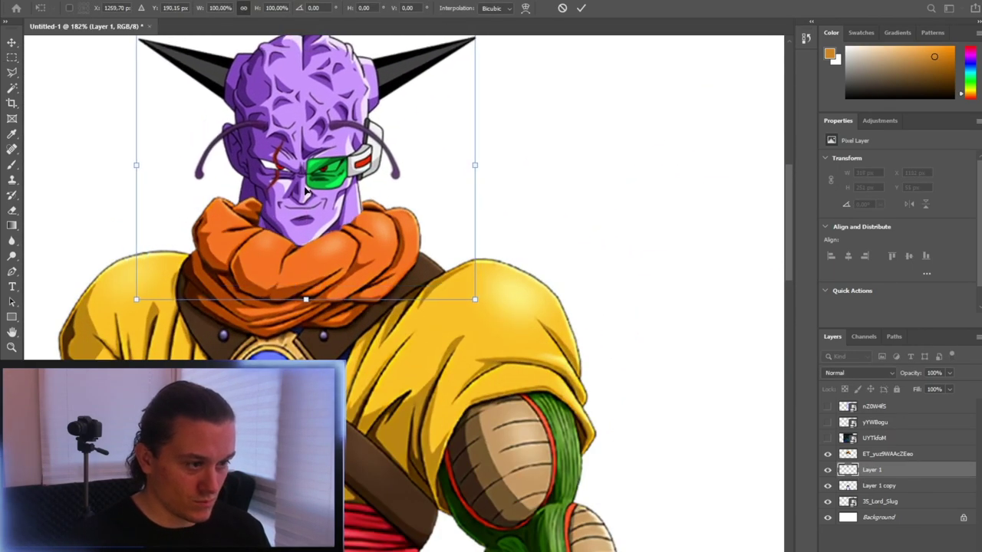
key("Return")
scroll(305, 191, "up", 3)
Step: Switch to the Eraser and reselect the head layer
key("alt+bracketright")
key("e")
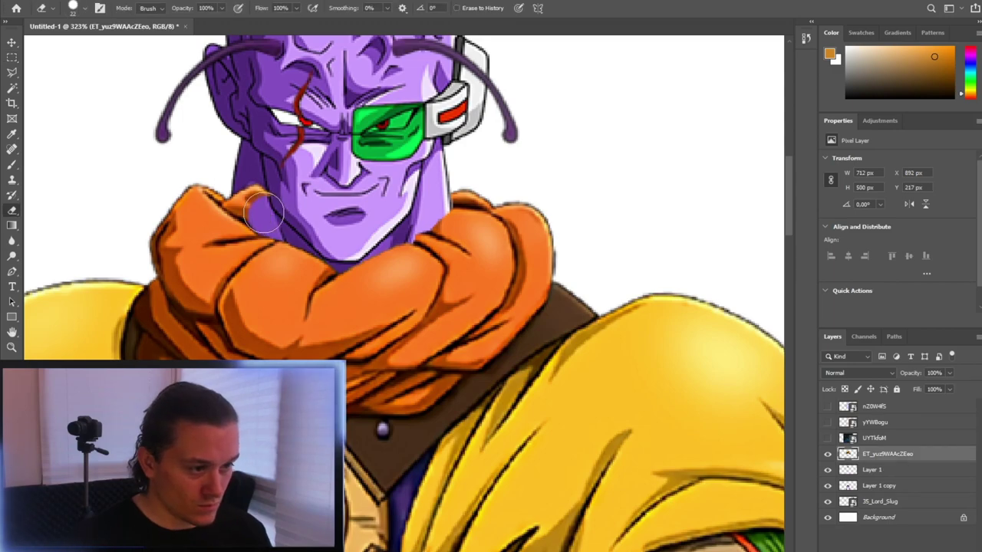
scroll(336, 234, "down", 5)
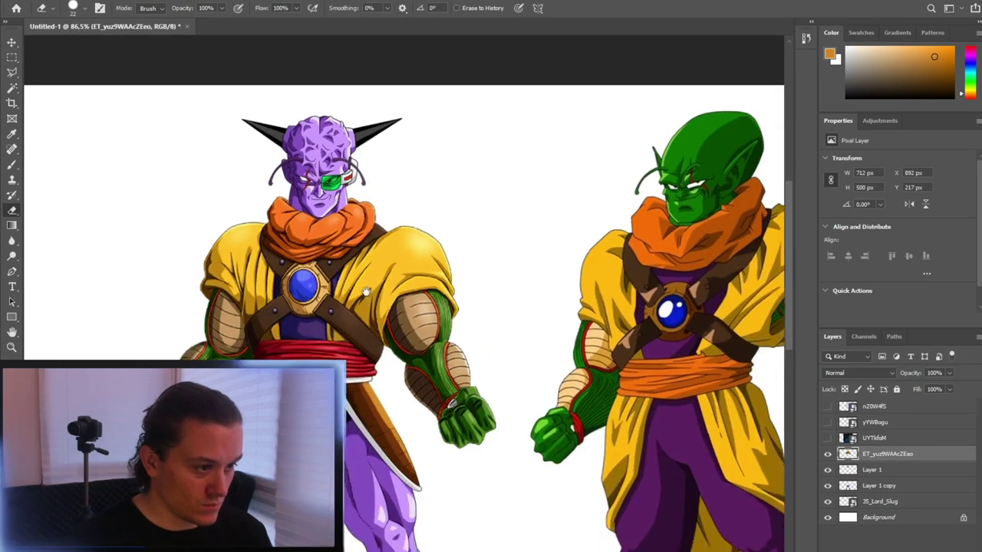
scroll(322, 192, "down", 2)
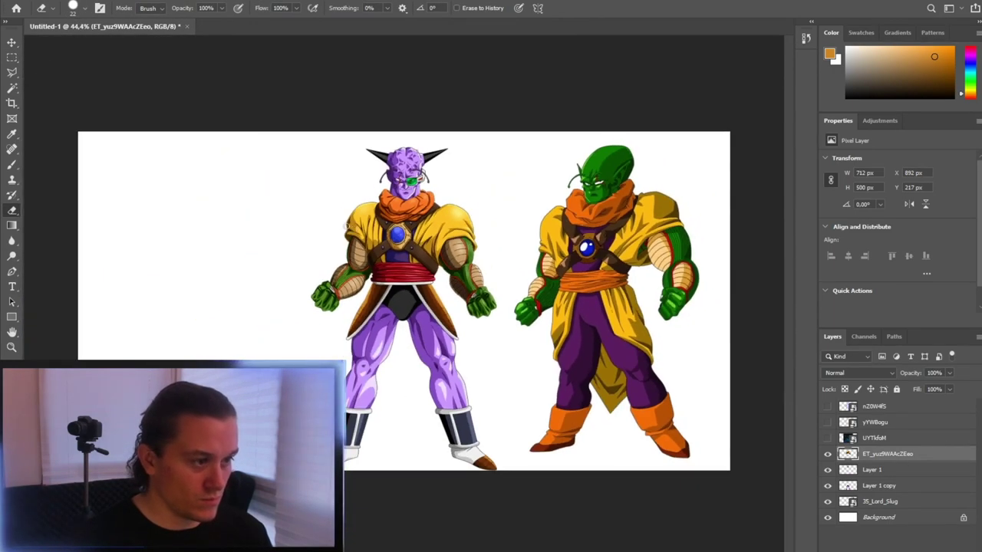
left_click(872, 469)
Step: Select the yellow outfit layer and start a pen path beside the figure's left side
left_click(887, 454)
scroll(299, 355, "up", 5)
key("p")
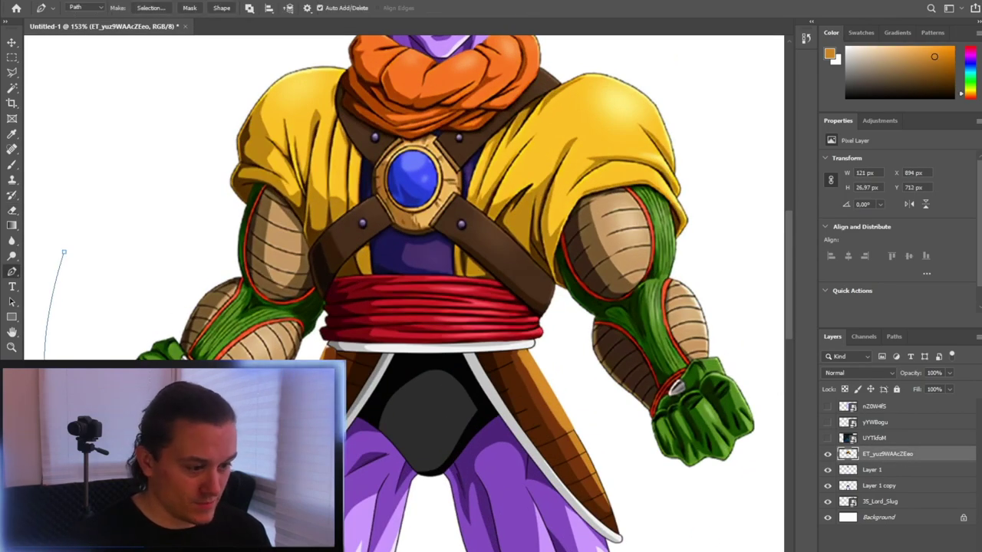
scroll(311, 367, "up", 4)
left_click(322, 335)
Step: Add a Hue/Saturation adjustment shifting the green arms' hue about -155 toward purple, with lower saturation
key("ctrl+u")
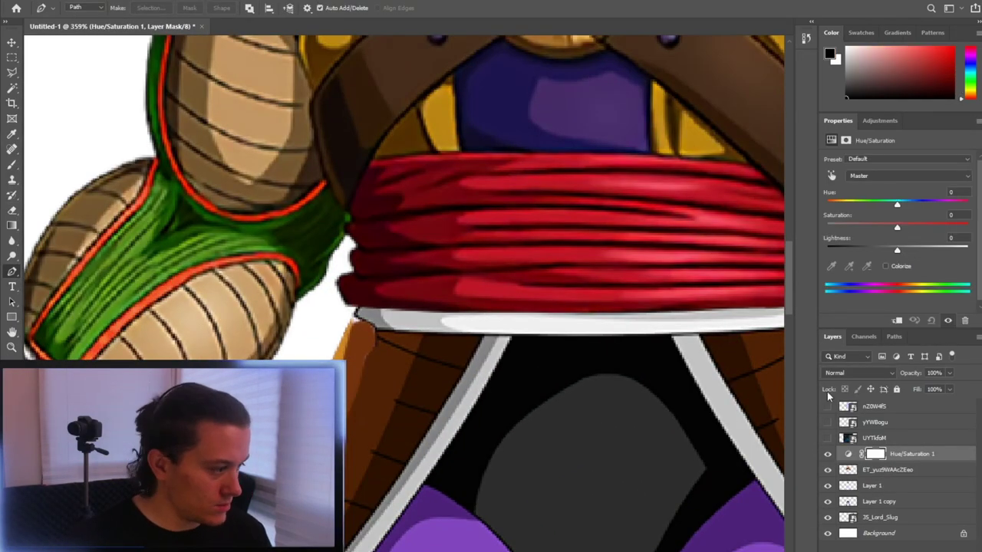
scroll(290, 248, "down", 4)
scroll(290, 248, "up", 3)
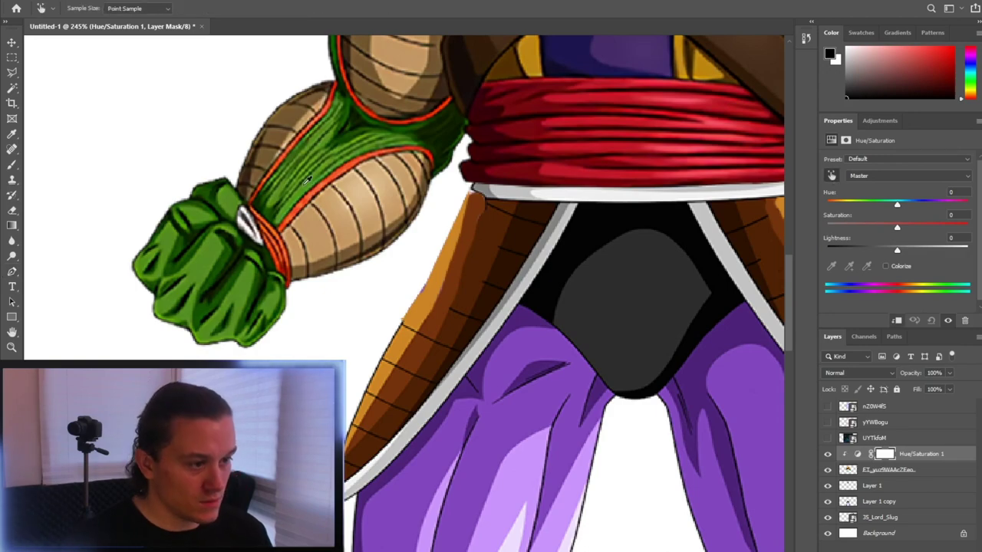
left_click_drag(897, 203, 835, 204)
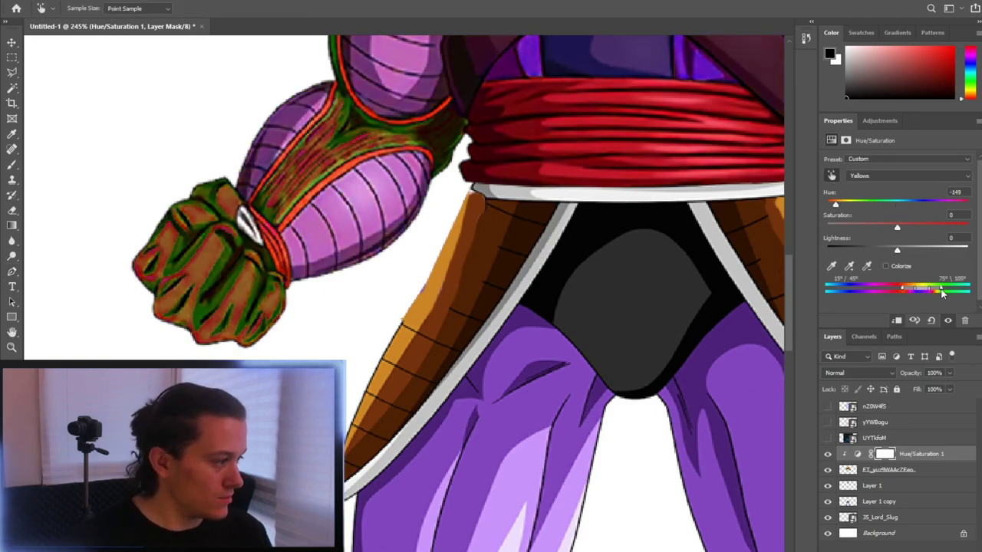
mouse_move(942, 292)
left_mouse_down()
mouse_move(953, 291)
mouse_move(919, 290)
left_mouse_up()
scroll(441, 260, "down", 3)
mouse_move(896, 228)
left_mouse_down()
mouse_move(873, 228)
mouse_move(835, 206)
left_mouse_up()
Step: Merge the Hue/Saturation adjustment down into the arms layer
scroll(391, 292, "down", 2)
scroll(399, 299, "down", 2)
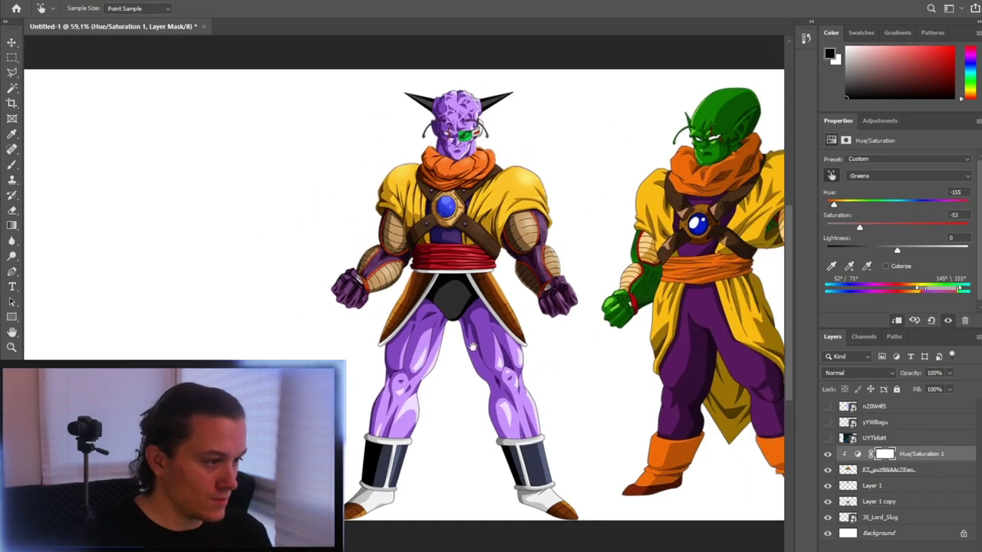
scroll(412, 306, "down", 1)
key("ctrl+e")
Step: Rasterize the UYTkfoM potara layer and delete its green earring
key("p")
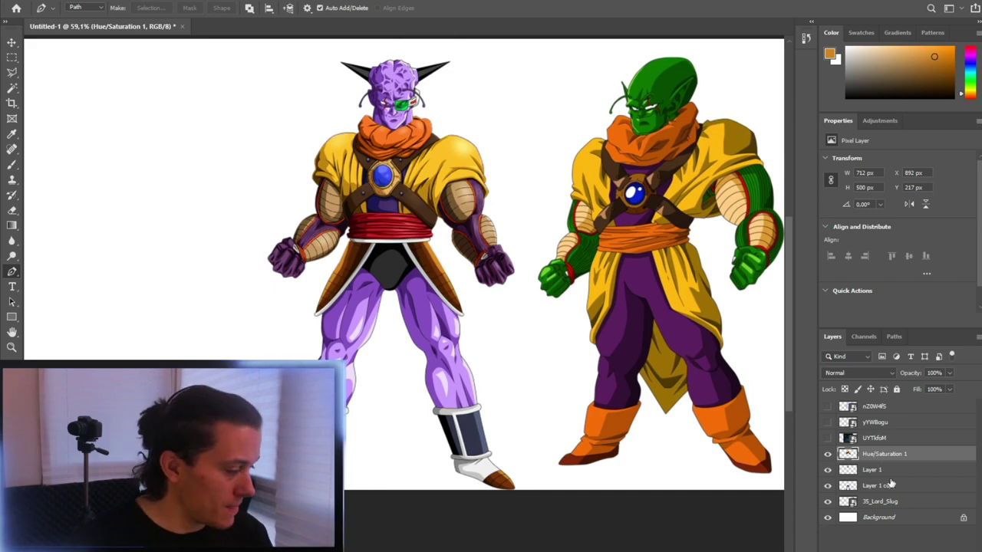
left_click(871, 439)
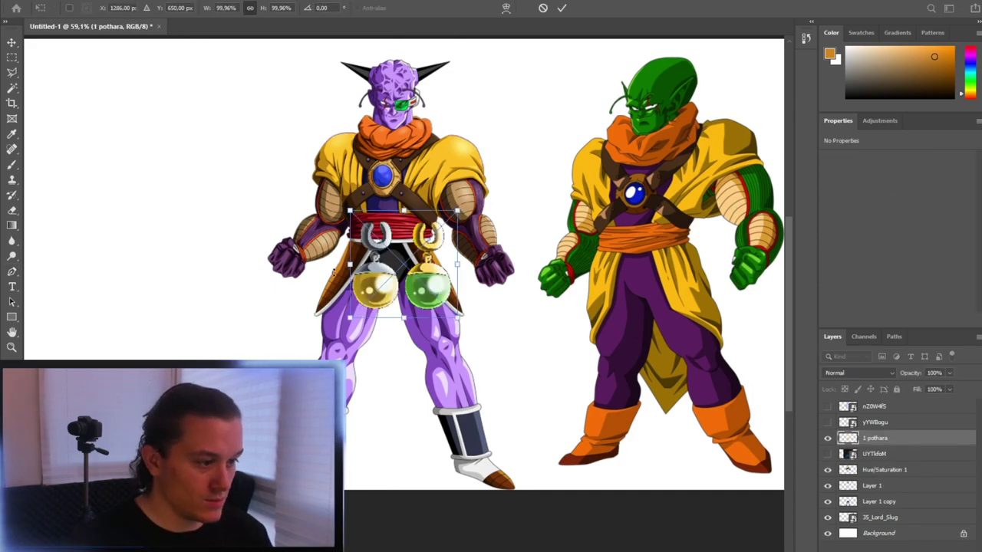
scroll(384, 223, "up", 3)
scroll(269, 192, "up", 2)
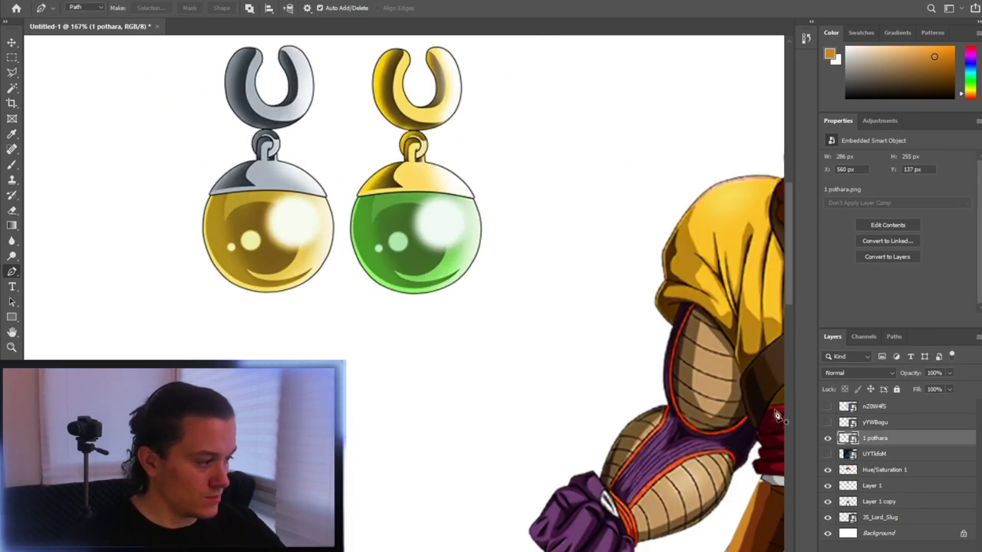
key("m")
scroll(330, 184, "up", 1)
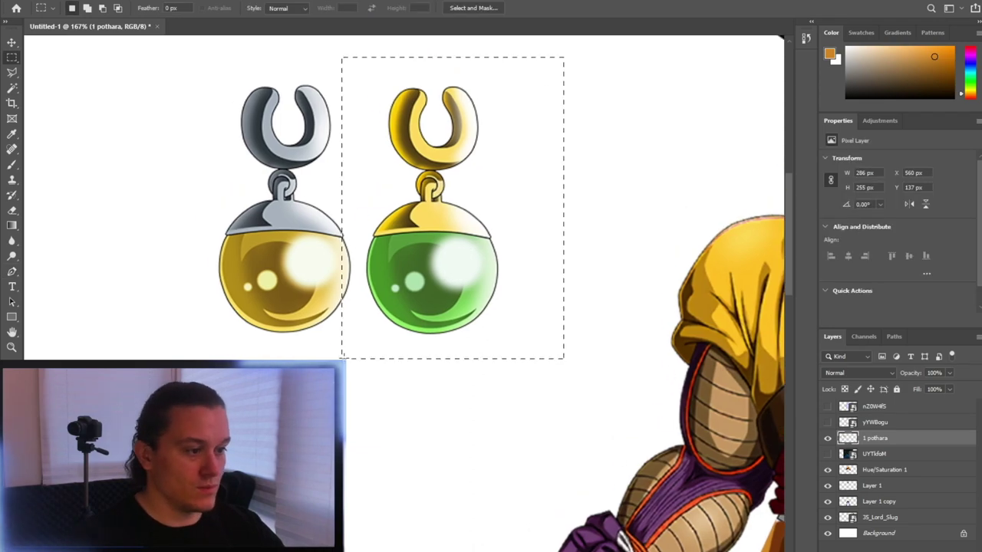
key("Delete")
Step: Shrink the gold earring and position it on the character's ear
key("ctrl+t")
scroll(307, 230, "up", 3)
mouse_move(164, 351)
left_mouse_down()
mouse_move(150, 219)
mouse_move(384, 253)
mouse_move(429, 292)
mouse_move(441, 278)
left_mouse_up()
scroll(410, 261, "up", 5)
scroll(411, 259, "up", 2)
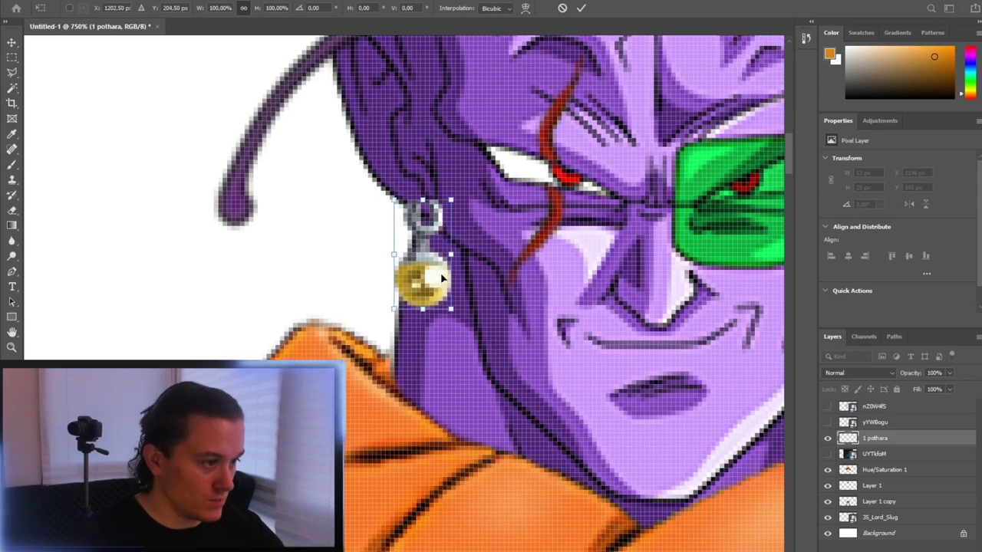
key("Return")
Step: Place a second earring copy higher on the ear and merge it with the character layer
scroll(485, 221, "down", 2)
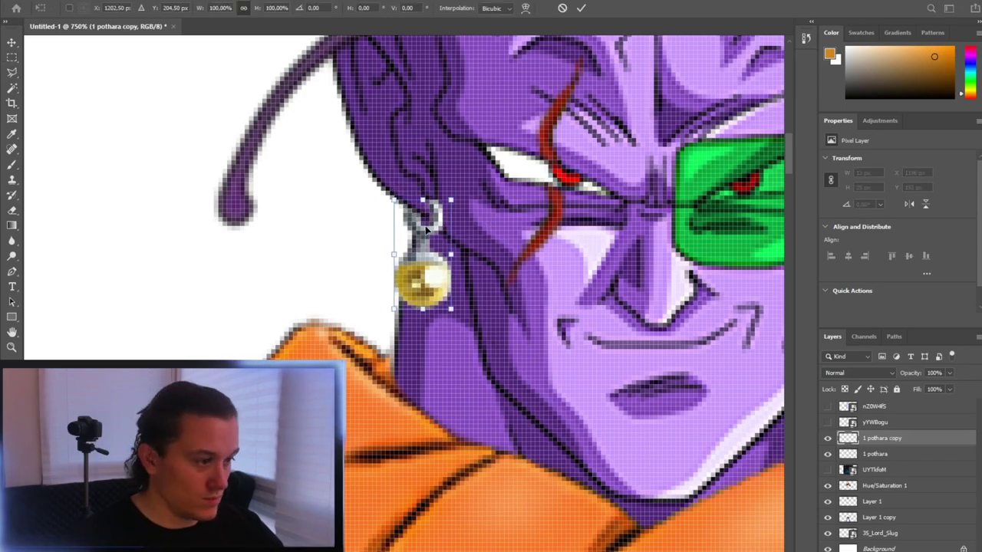
left_click_drag(407, 267, 373, 230)
scroll(373, 230, "down", 4)
left_click(875, 534, "shift")
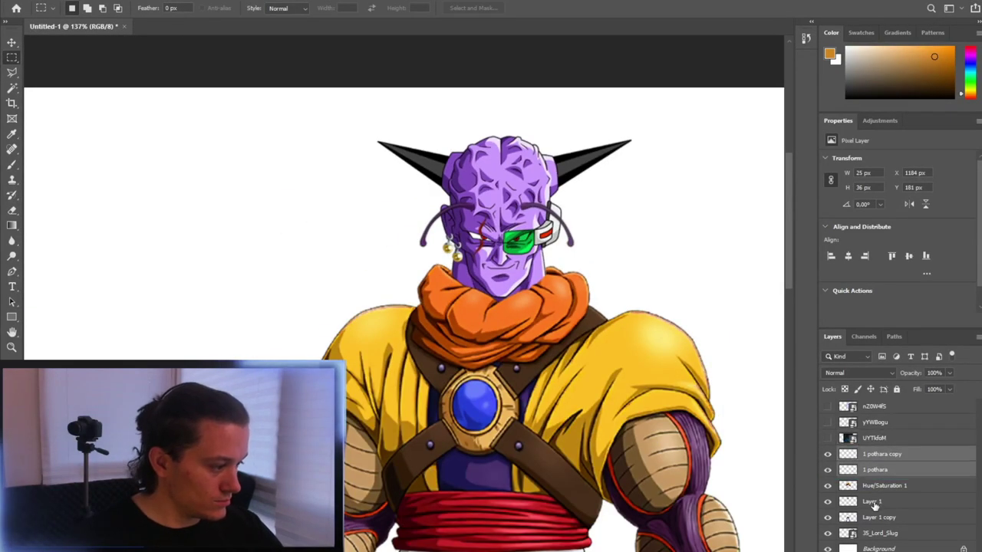
key("ctrl+e")
scroll(412, 330, "down", 3)
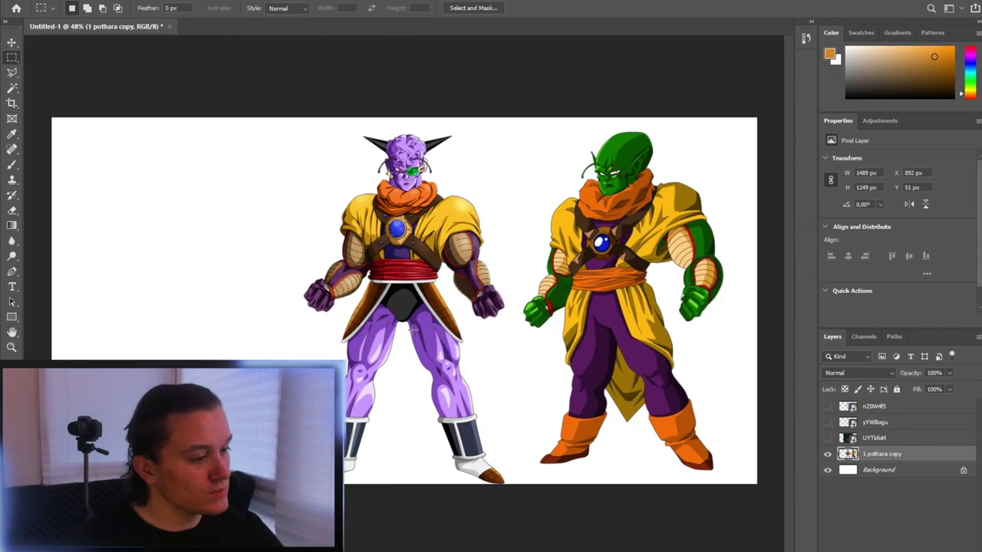
Step: Lasso and delete the original Slug character on the right
left_click(828, 438)
left_click(883, 453)
left_click(828, 438)
key("l")
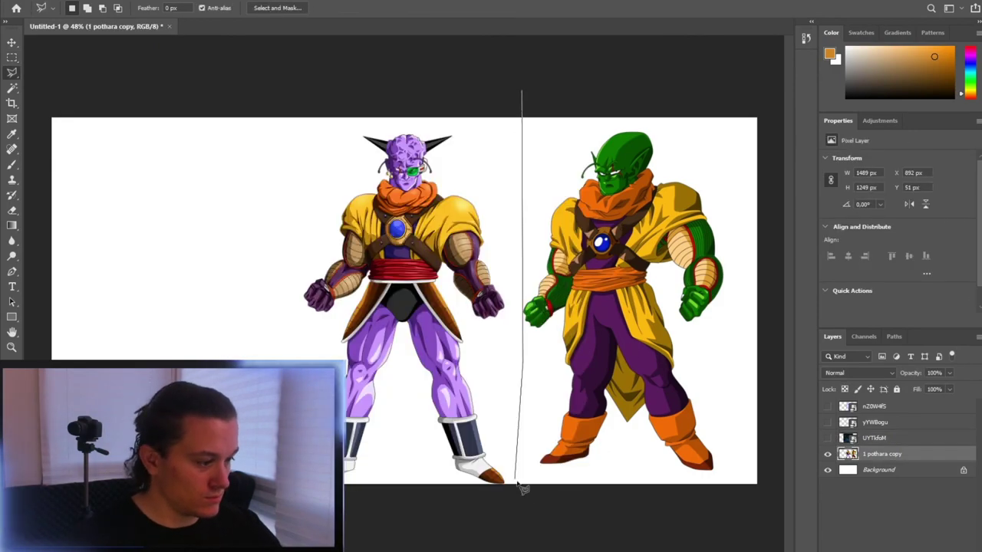
key("Delete")
Step: Show the forest background, rotate and enlarge it to fill the canvas behind the character
left_click(828, 438)
left_click(875, 438)
key("ctrl+t")
left_click_drag(606, 107, 655, 175)
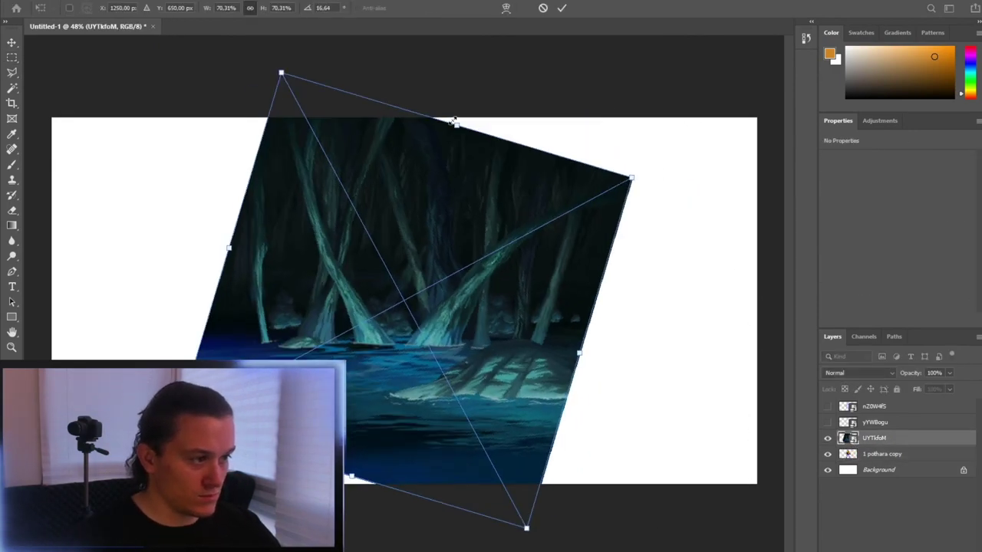
scroll(629, 384, "down", 2)
key("Return")
left_click_drag(875, 439, 874, 460)
key("ctrl+plus")
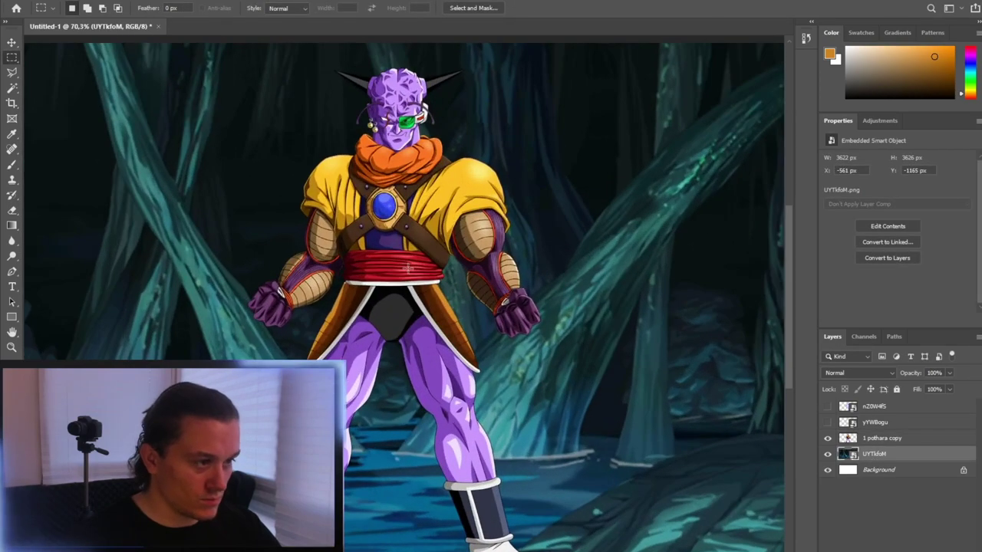
Step: Add an outer glow to the character, resize the lightning around him, and reveal the aura layer
left_click(874, 438)
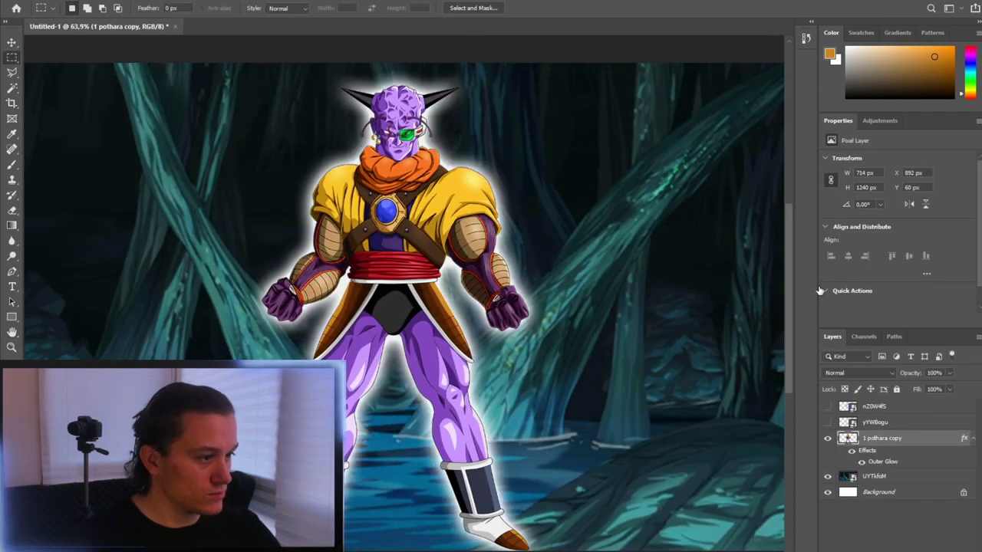
left_click(828, 423)
left_click(869, 425)
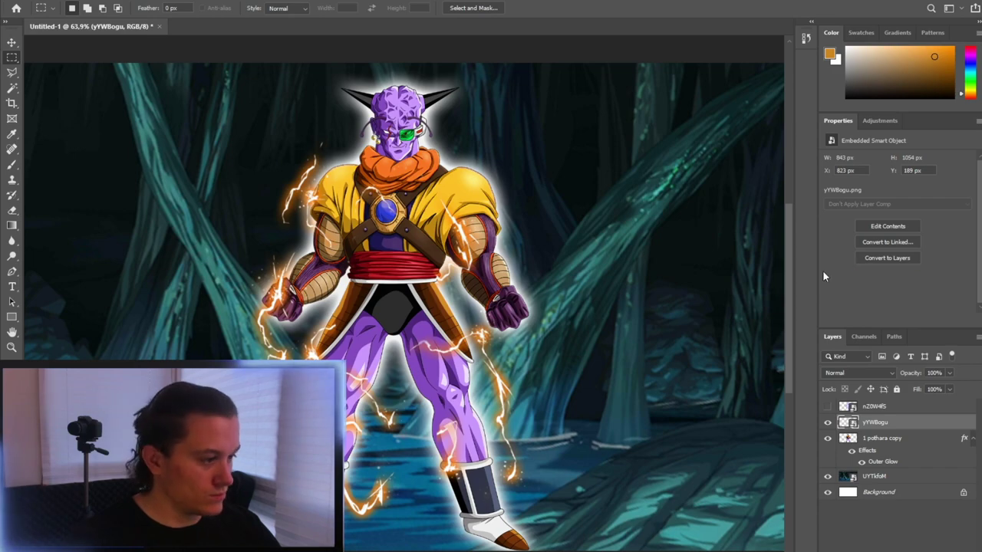
key("ctrl+t")
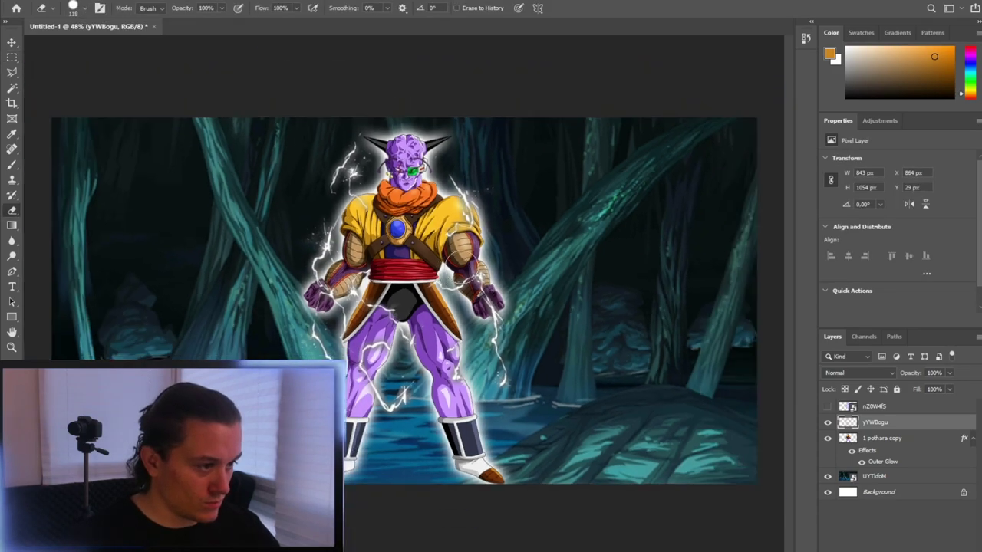
left_click(827, 406)
Step: Move the flame aura behind the fused character and warp it to hug his body
left_click(875, 406)
key("ctrl+t")
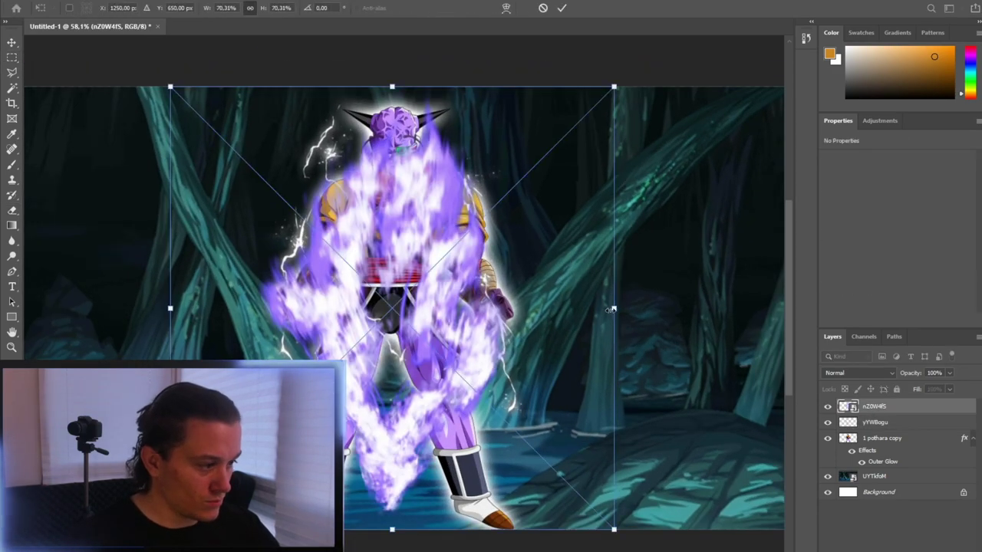
key("Return")
key("ctrl+bracketleft")
key("ctrl+bracketleft")
key("e")
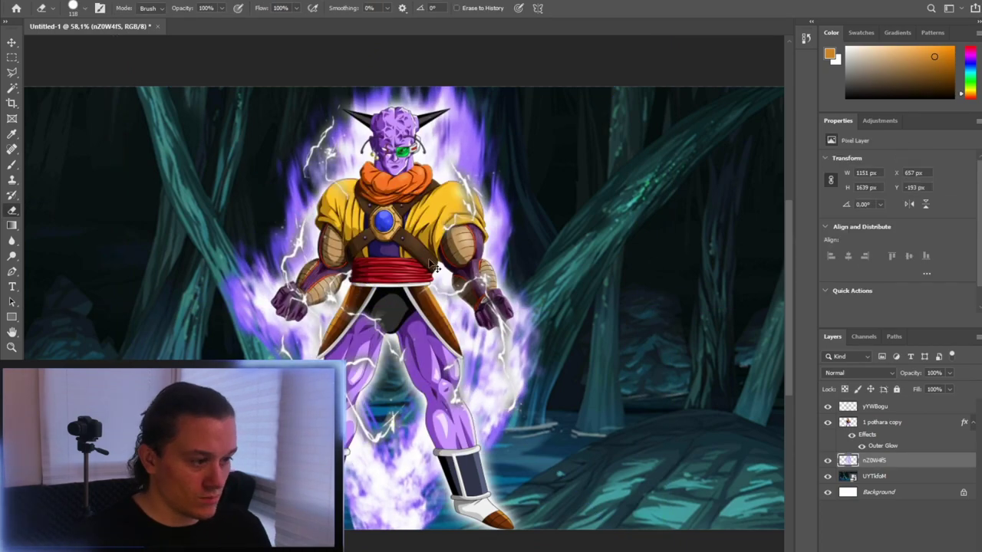
left_click_drag(388, 185, 395, 176)
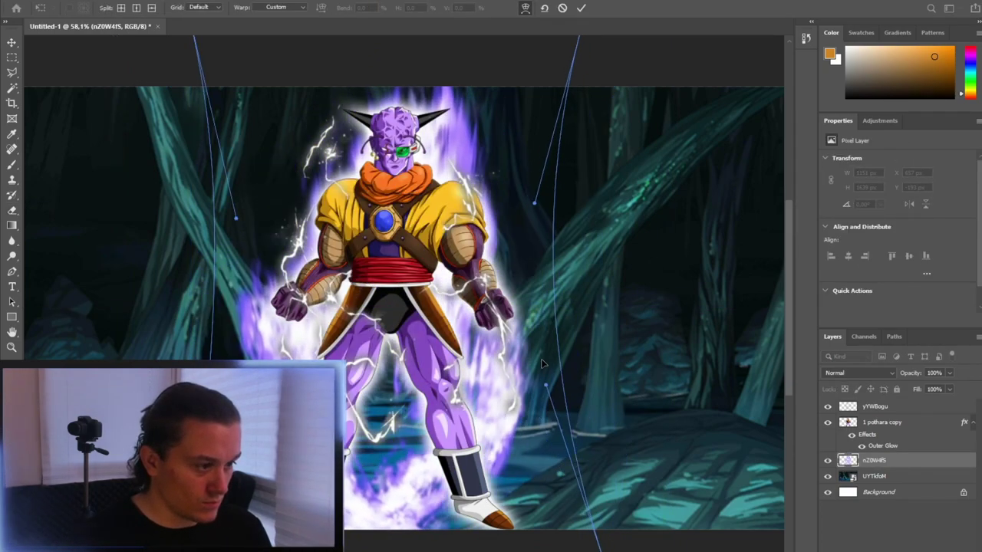
key("Return")
scroll(431, 259, "down", 3)
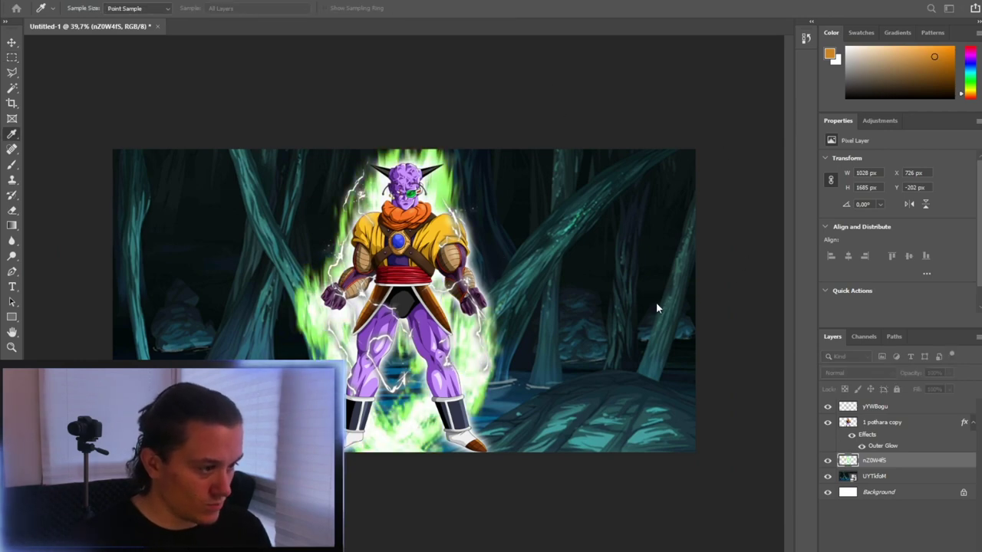
key("m")
scroll(656, 302, "up", 3)
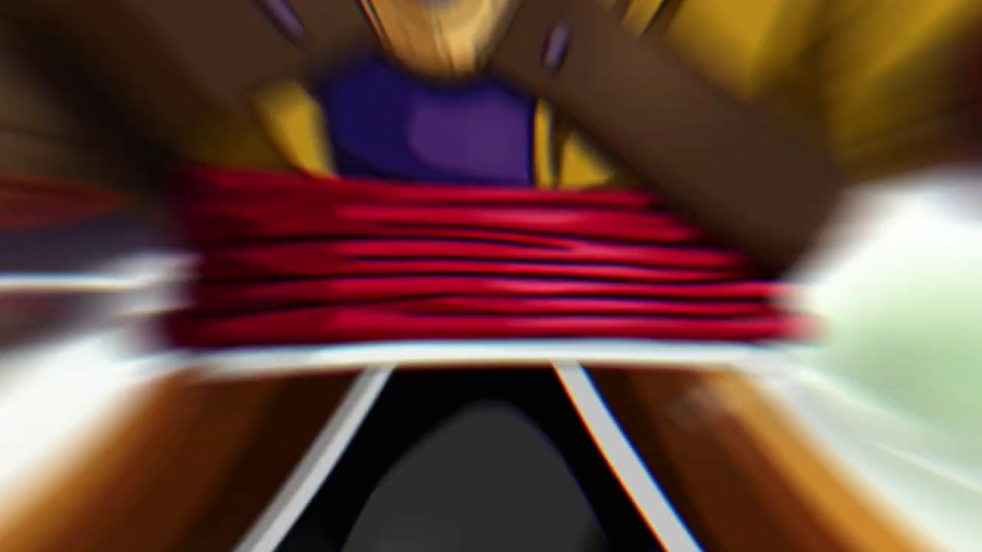